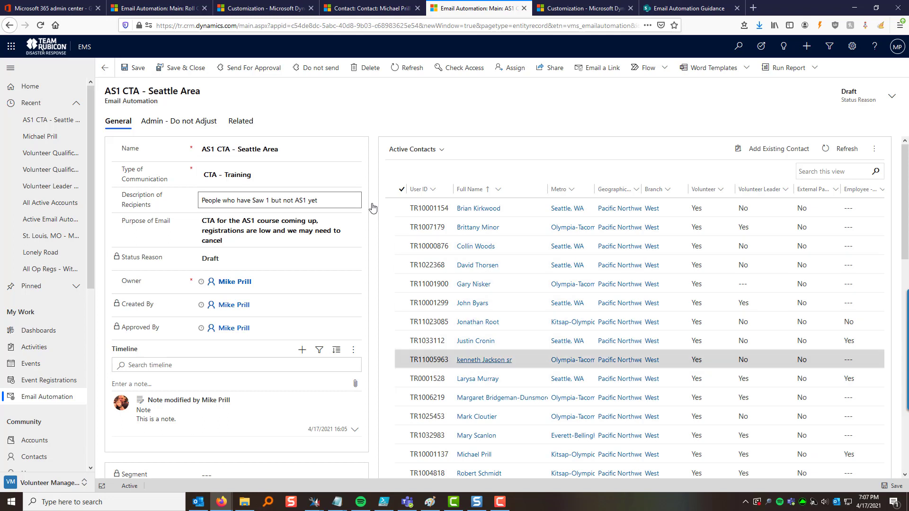
click(373, 194)
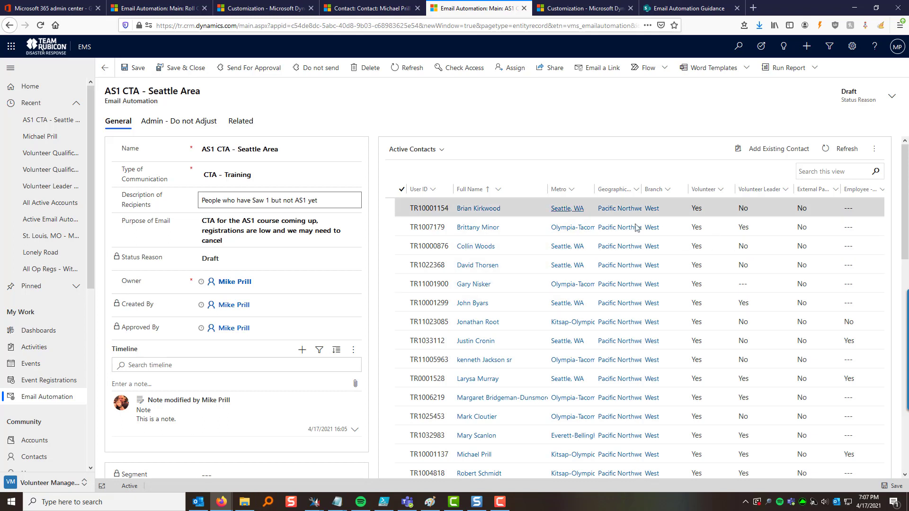
click(375, 178)
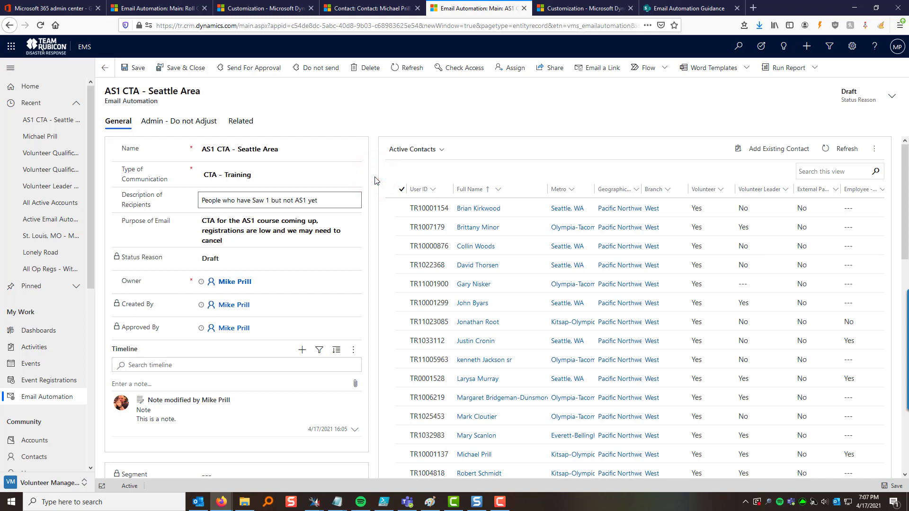
click(377, 270)
Review the options offered for the Type of Communication of the AS1 CTA - Seattle Area email automation.
click(345, 174)
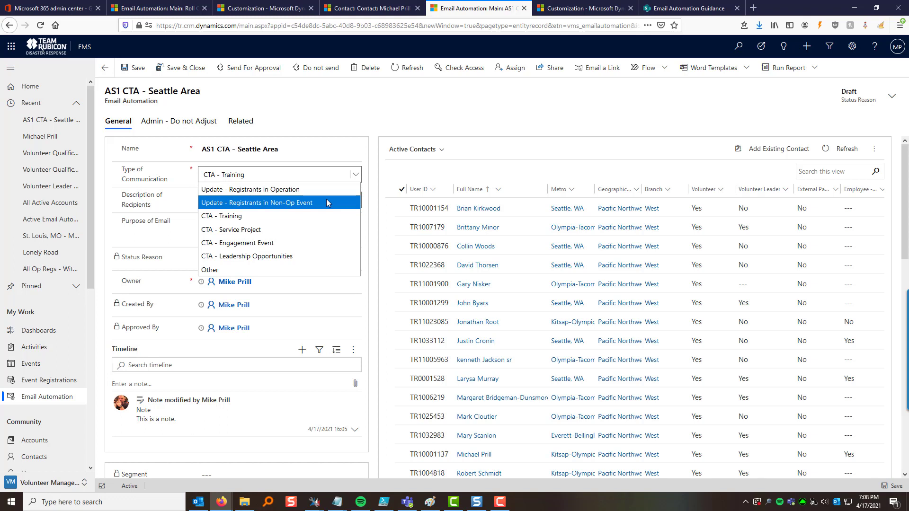
key(Down)
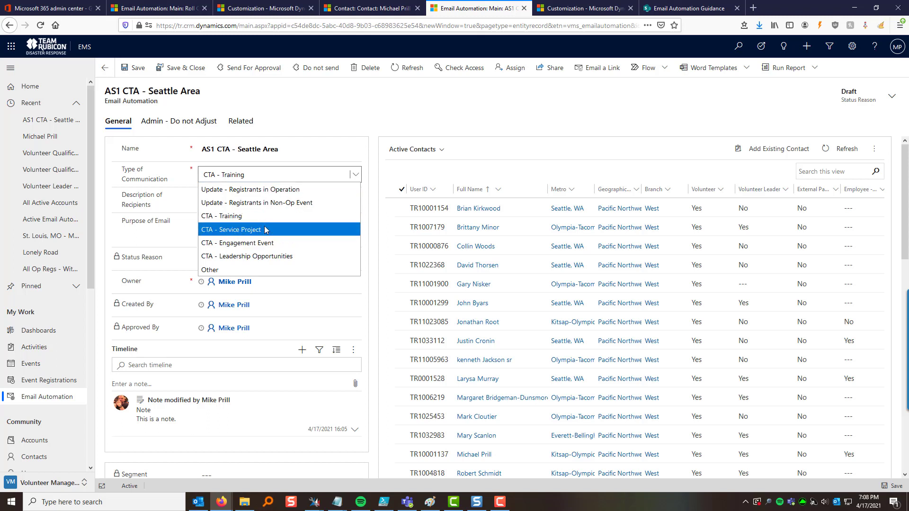
key(Up)
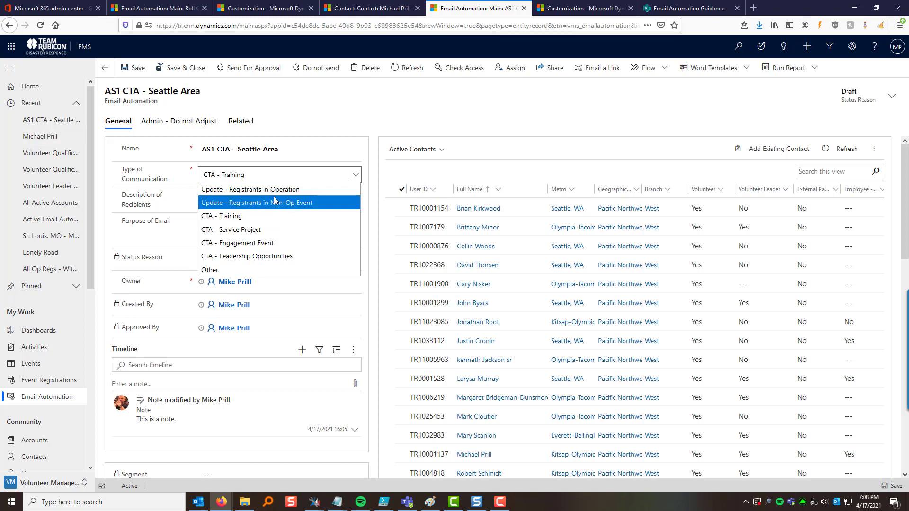
key(Up)
Open the recent St. Louis, MO - Mobile Vaccination project and show its registrants.
click(45, 236)
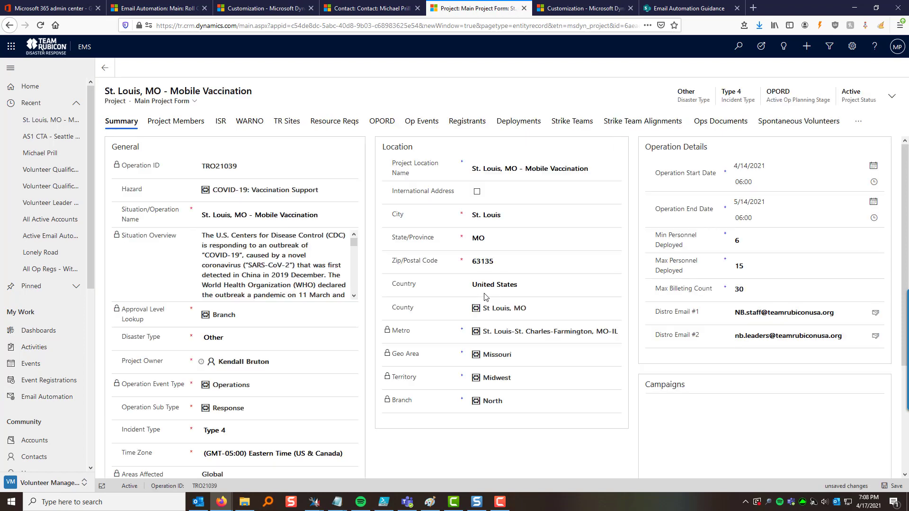
click(373, 258)
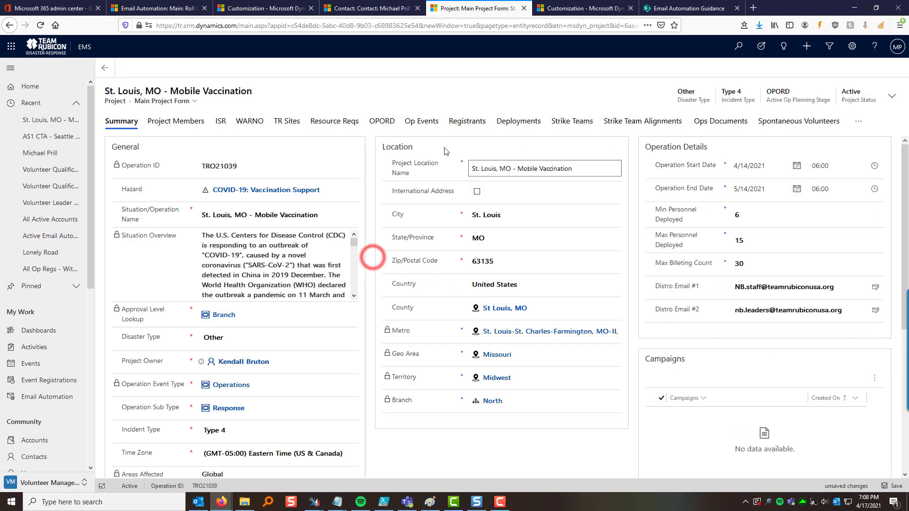
click(460, 124)
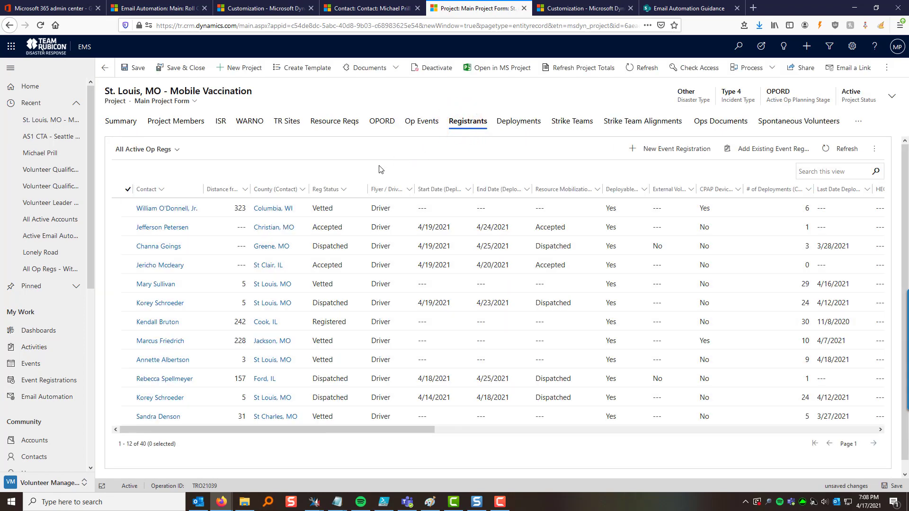
Filter the project's registrants to those whose Reg Status equals Missing Pre-Req.
click(344, 189)
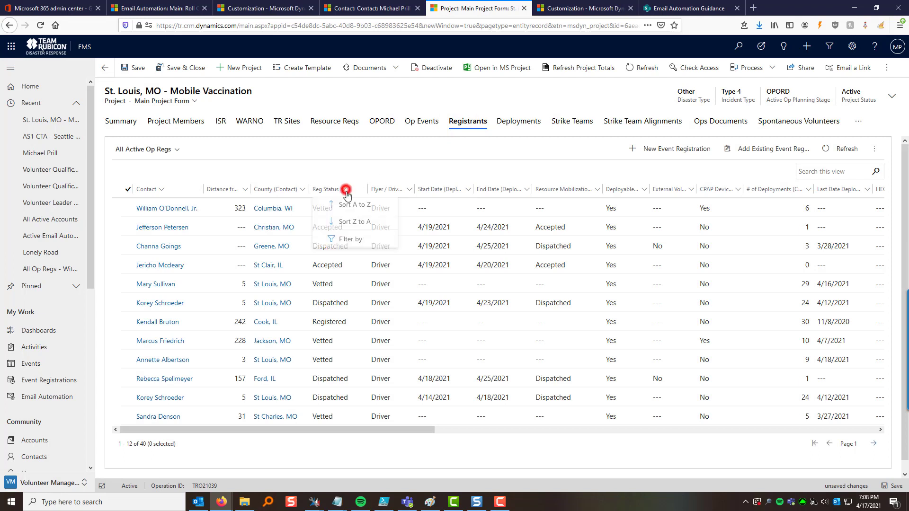
click(359, 241)
click(353, 237)
click(352, 231)
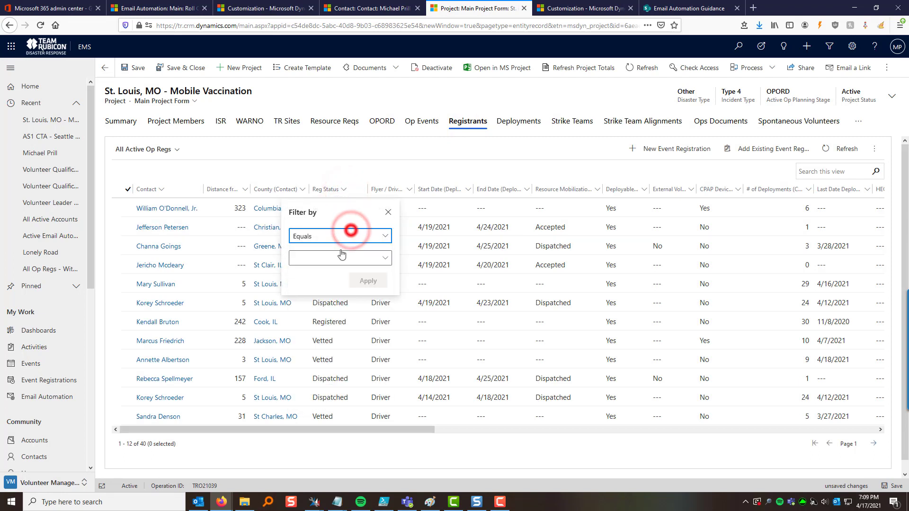
click(339, 257)
click(320, 292)
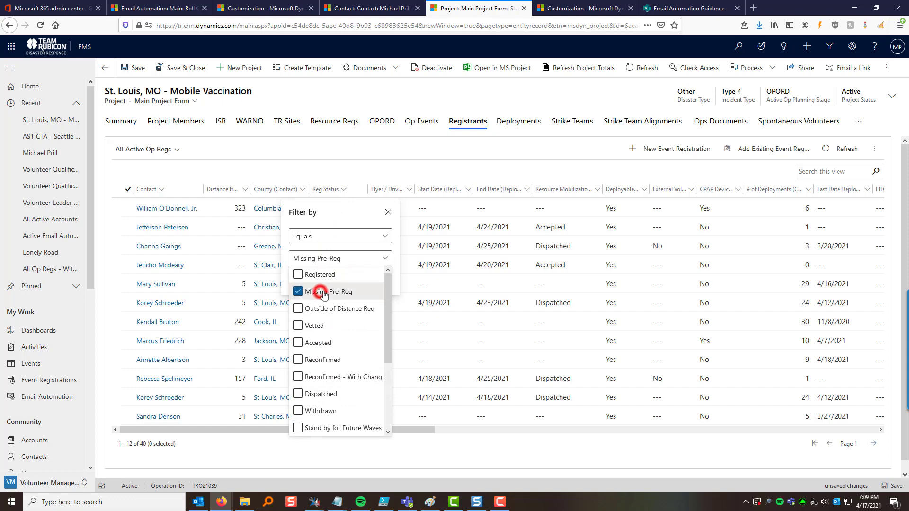
click(340, 213)
click(374, 284)
Select all the filtered registrants and look at the additional commands that include Create Email Automation, without running any.
click(128, 189)
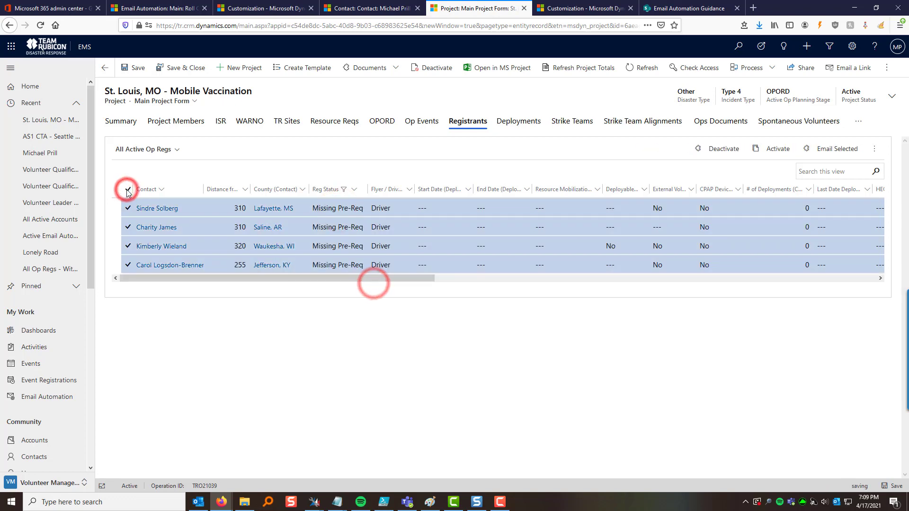
click(128, 190)
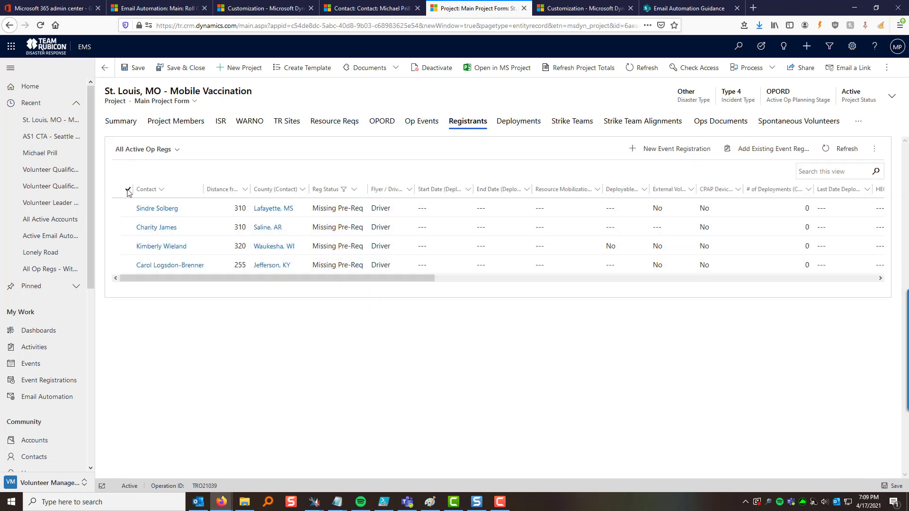
click(128, 190)
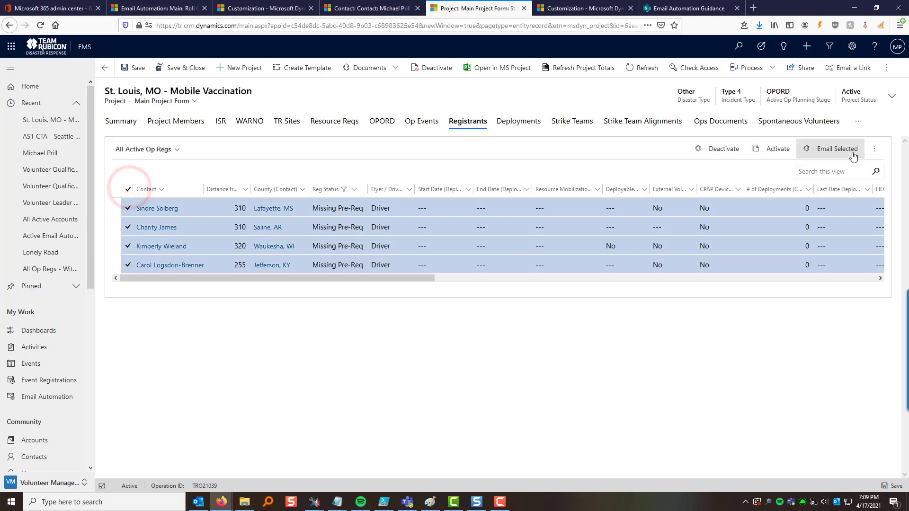
click(874, 148)
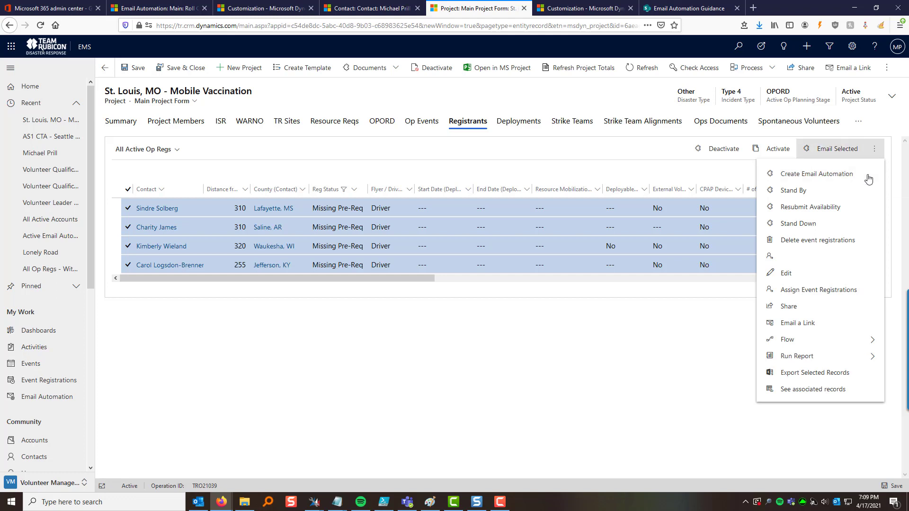
click(508, 142)
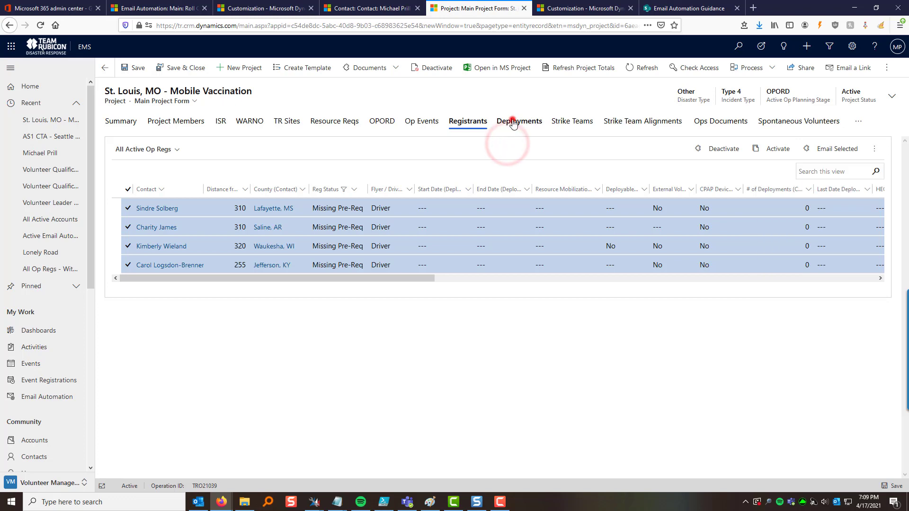
Show the project's deployments, select the first four and look at their additional commands, including Create Email Automation.
click(511, 122)
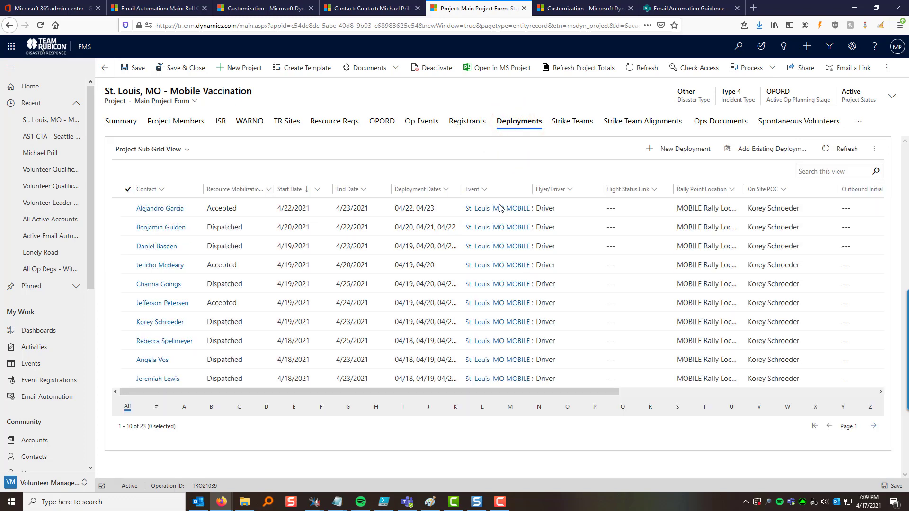
drag(127, 208, 122, 273)
click(875, 150)
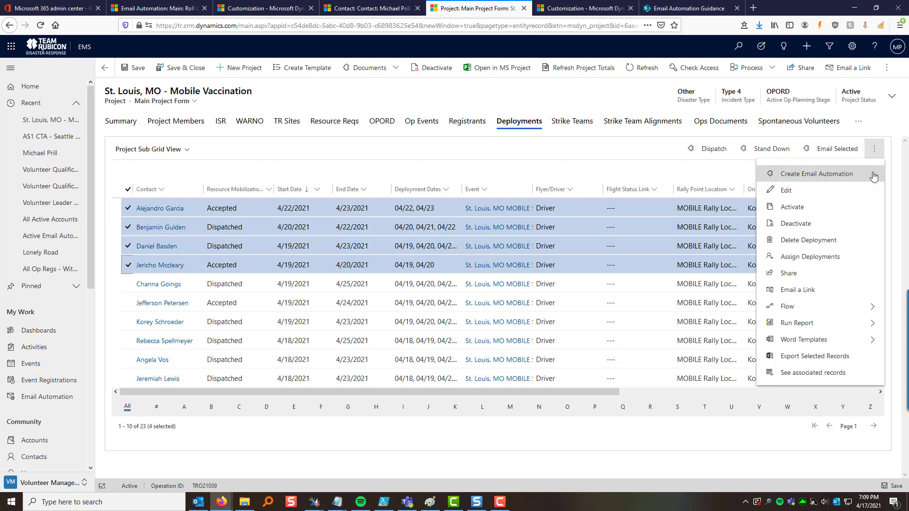
click(384, 150)
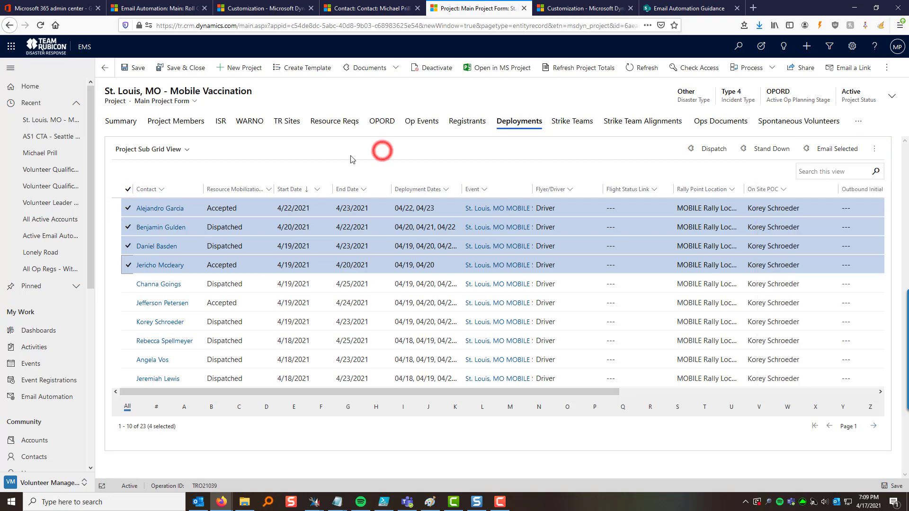
click(127, 190)
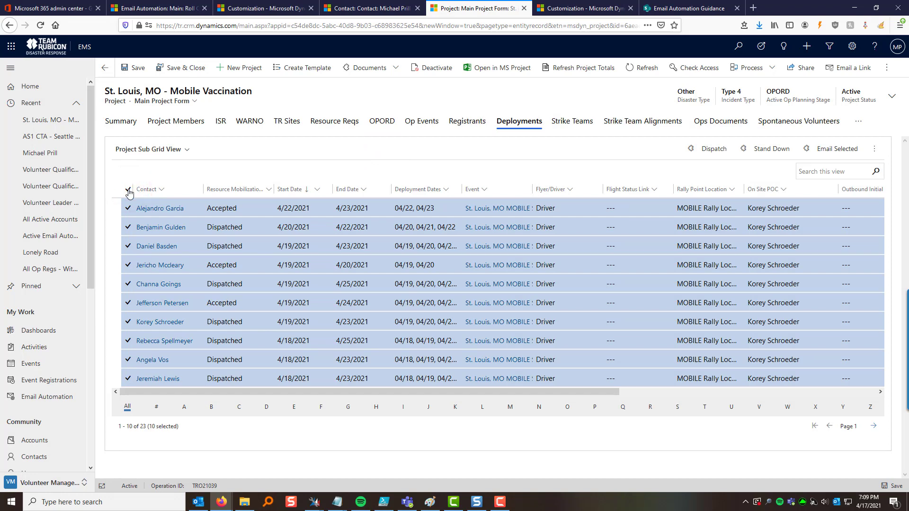
click(127, 191)
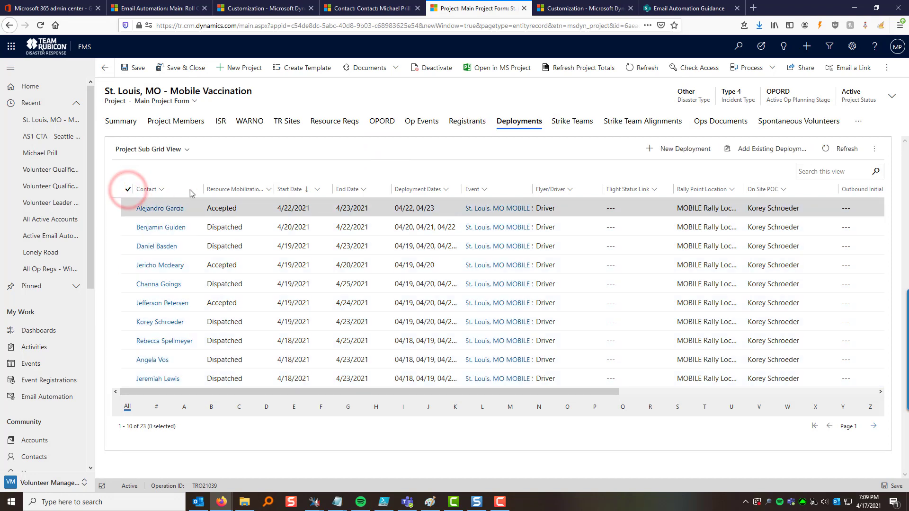
click(268, 190)
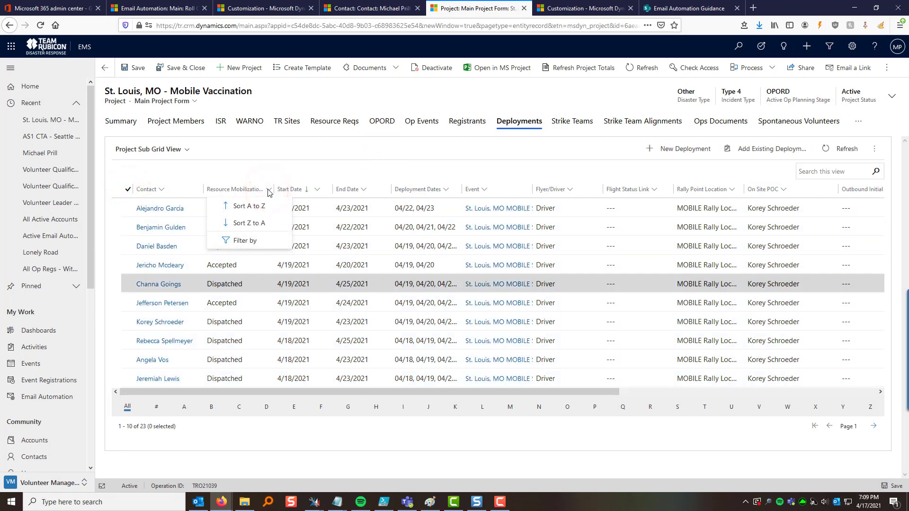
click(242, 169)
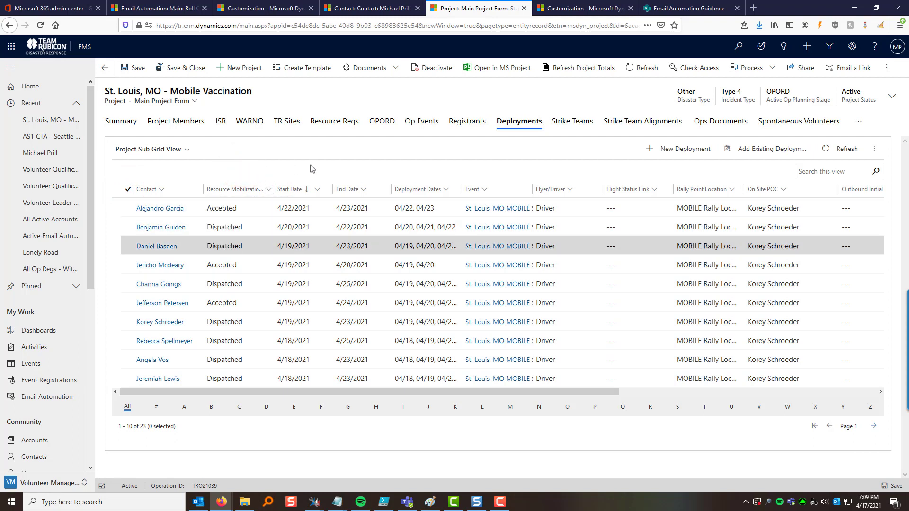
Compare the additional deployment commands offered with no record selected and with only the first deployment selected.
click(874, 149)
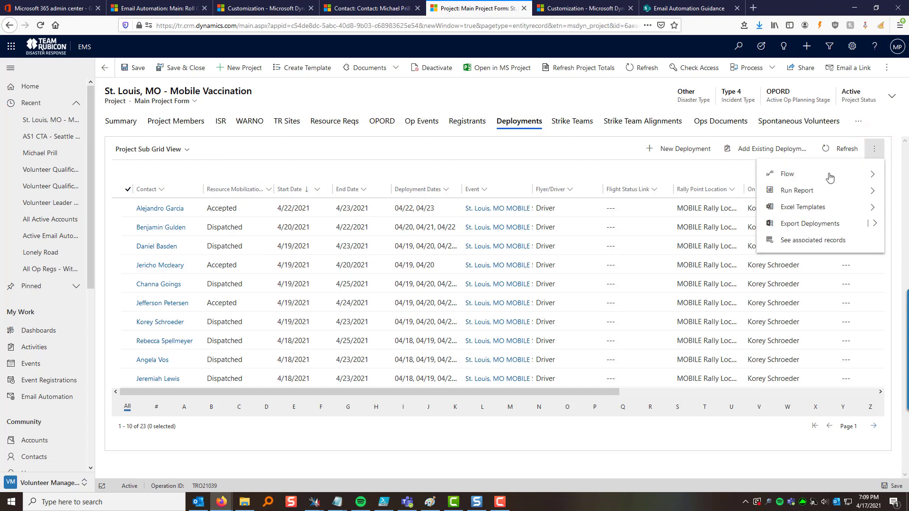
click(128, 208)
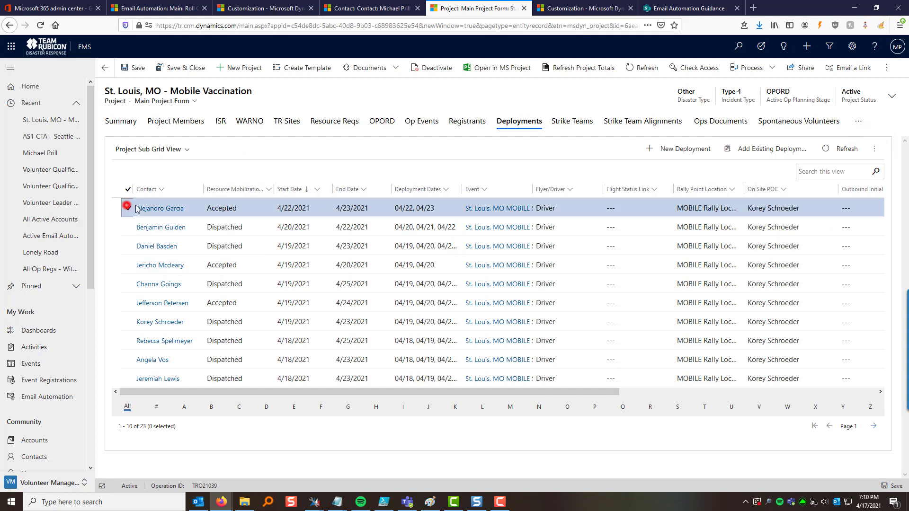
click(876, 154)
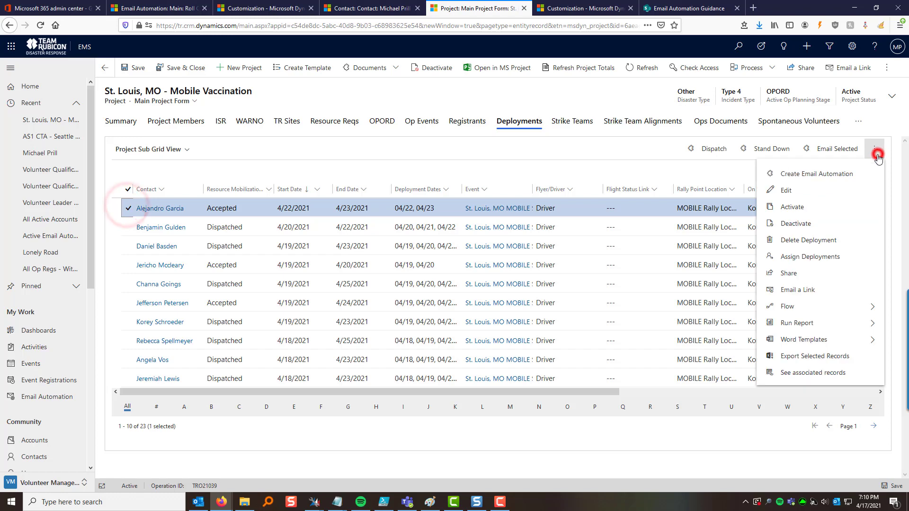
click(128, 211)
click(416, 155)
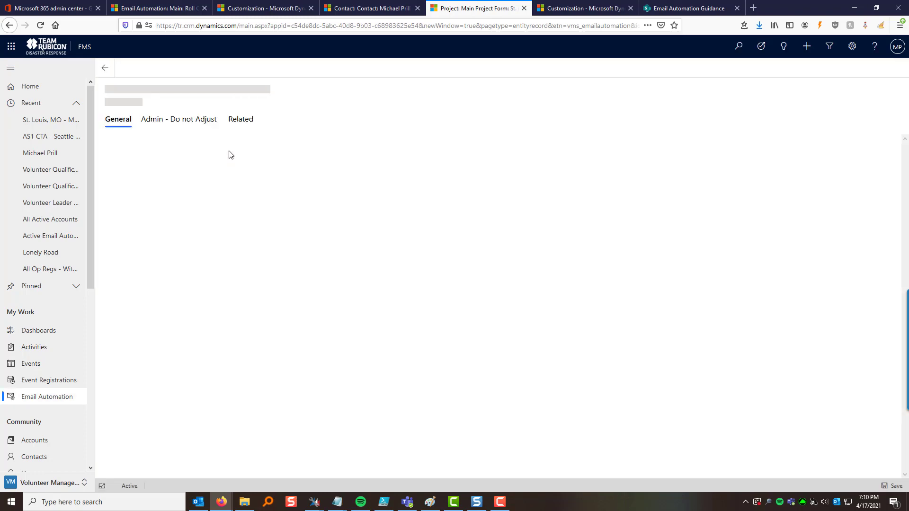
Return to the AS1 CTA - Seattle Area email automation and check its Type of Communication choices again, keeping CTA - Training.
click(265, 179)
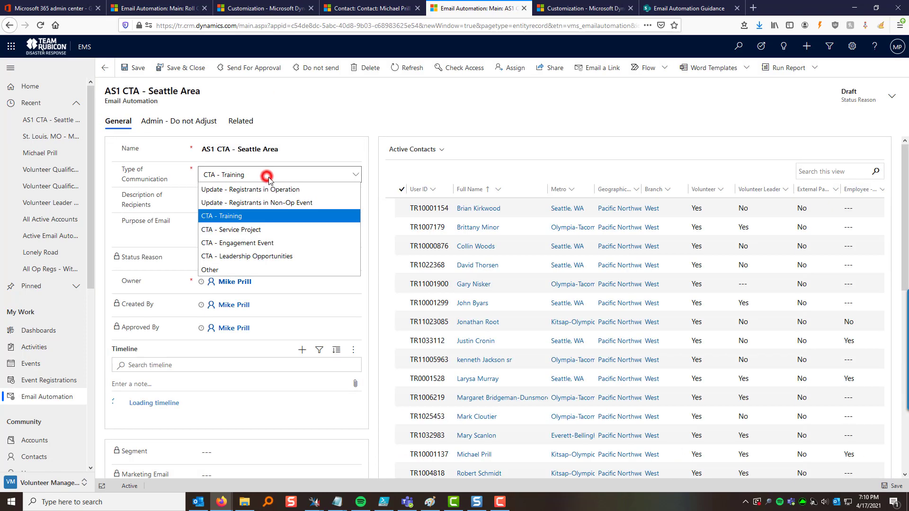
click(372, 214)
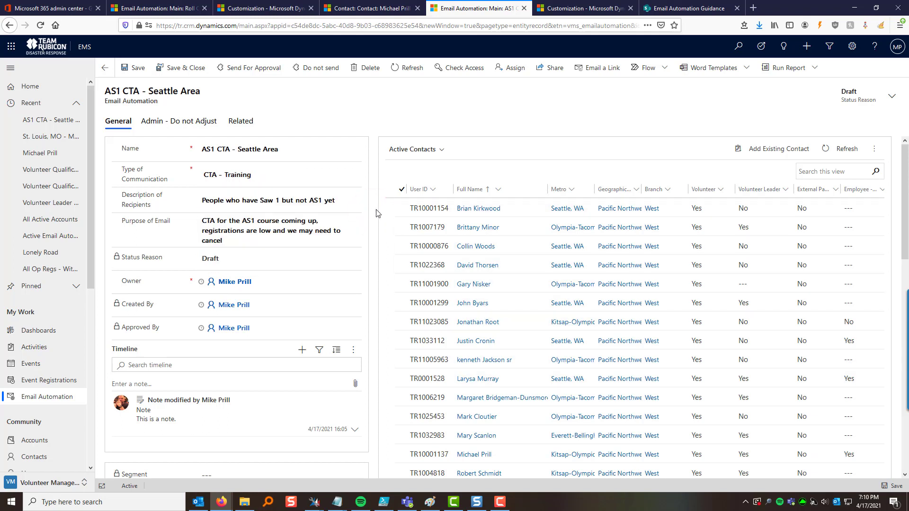
click(376, 209)
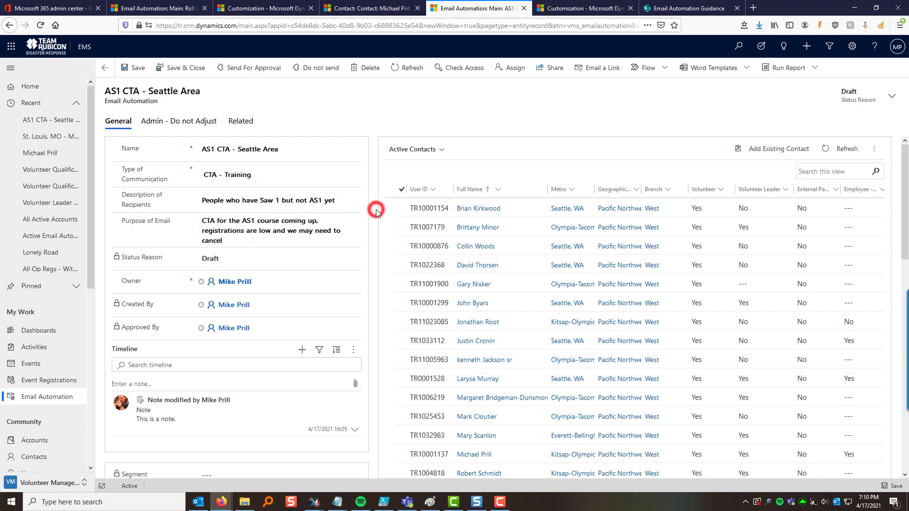
click(375, 175)
Open the Contacts list and switch it to the Volunteer Qualifications view.
scroll(56, 241, down, 5)
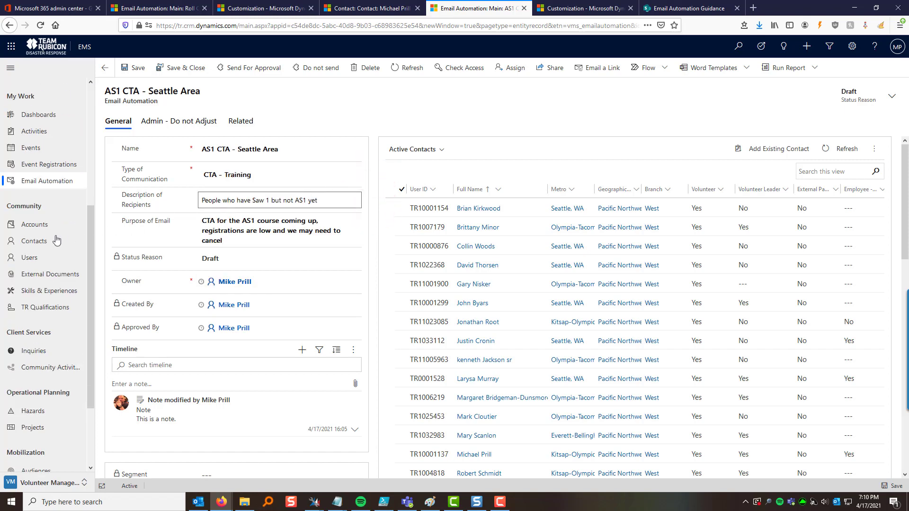
click(42, 241)
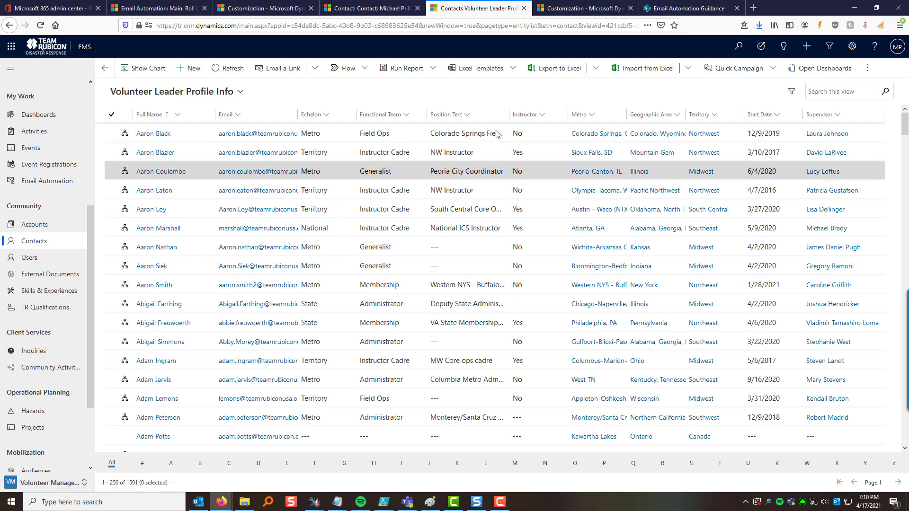
click(198, 92)
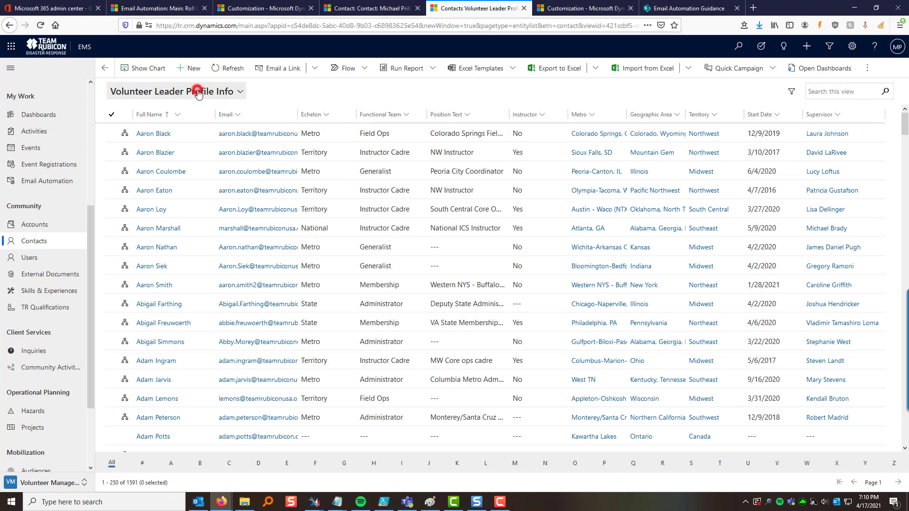
click(147, 288)
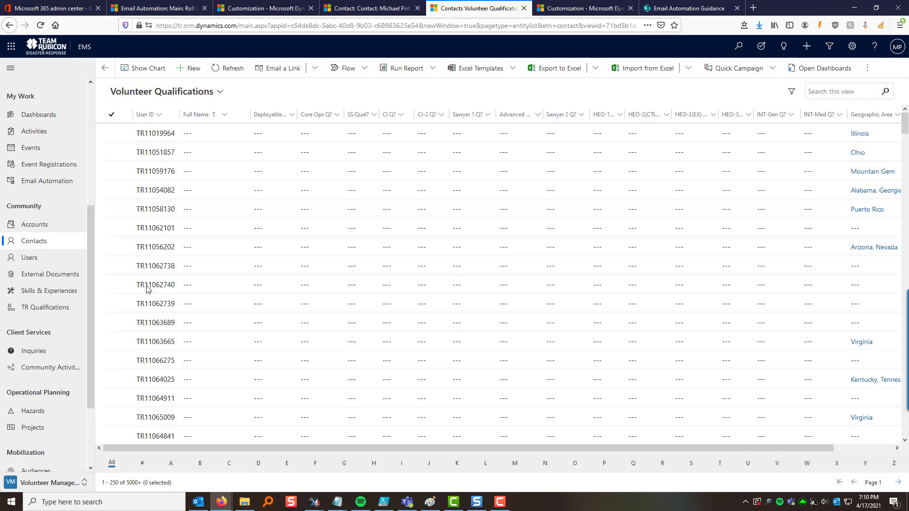
Filter the Volunteer Qualifications view to contacts whose Geographic Area equals Colorado, Wyoming.
click(897, 115)
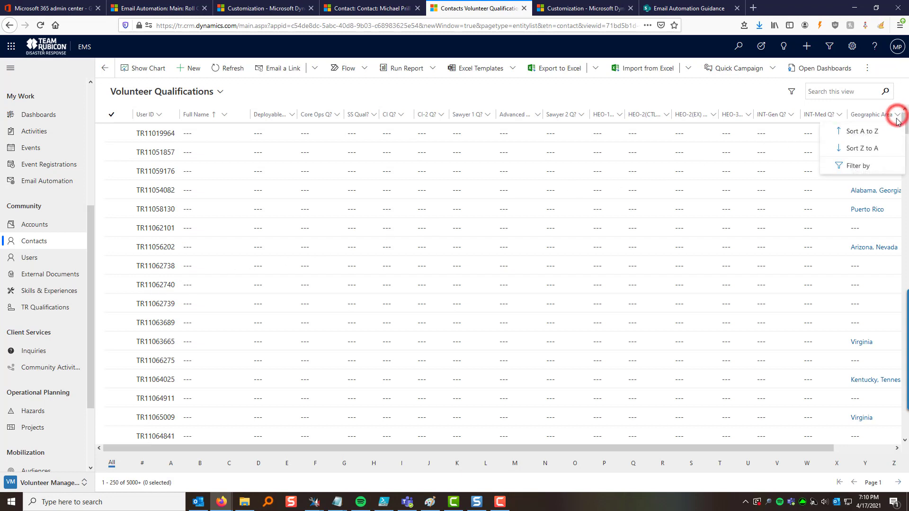
click(879, 169)
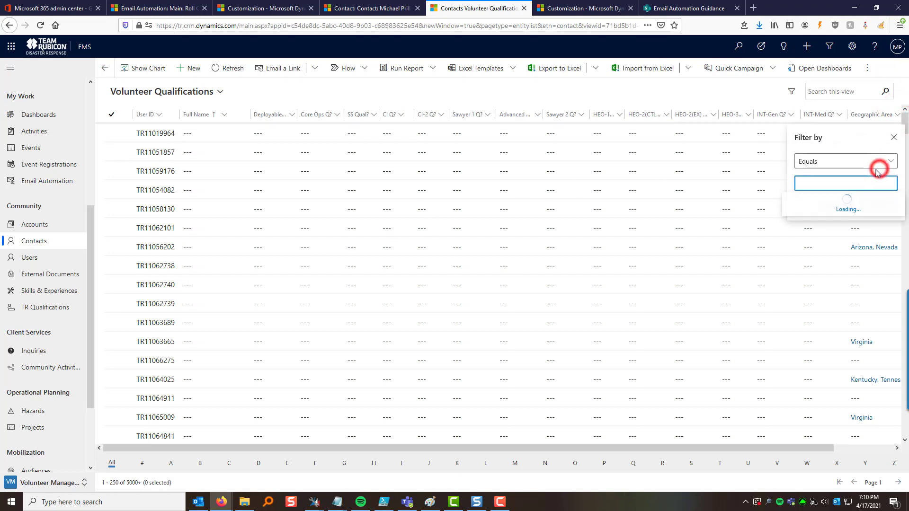
text(denver)
double_click(823, 180)
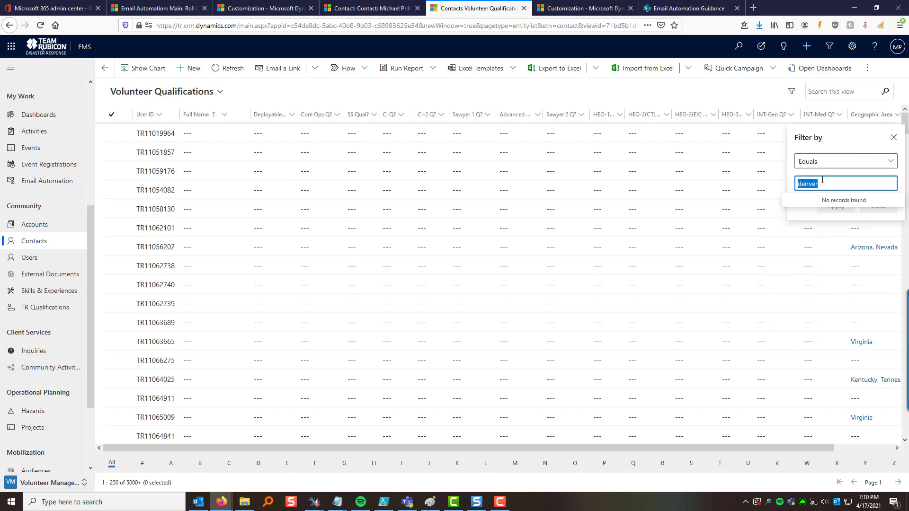
text(colo)
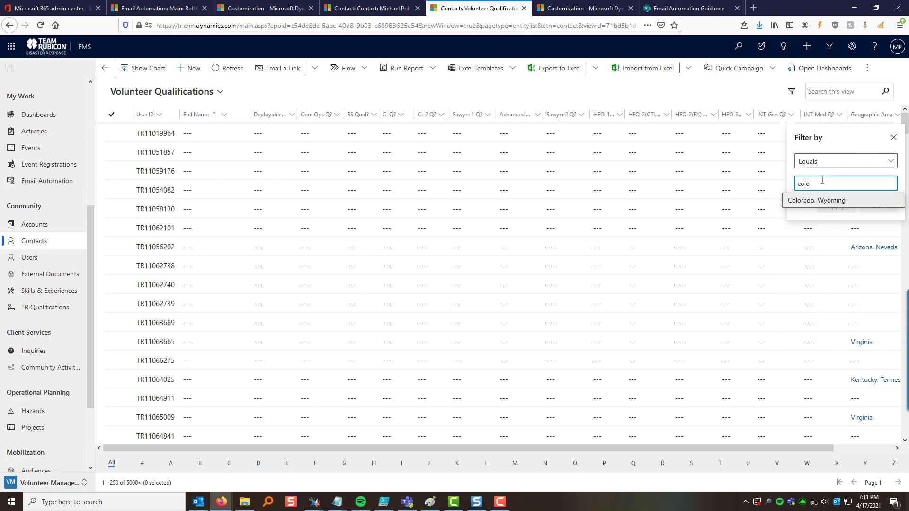
click(807, 200)
click(834, 218)
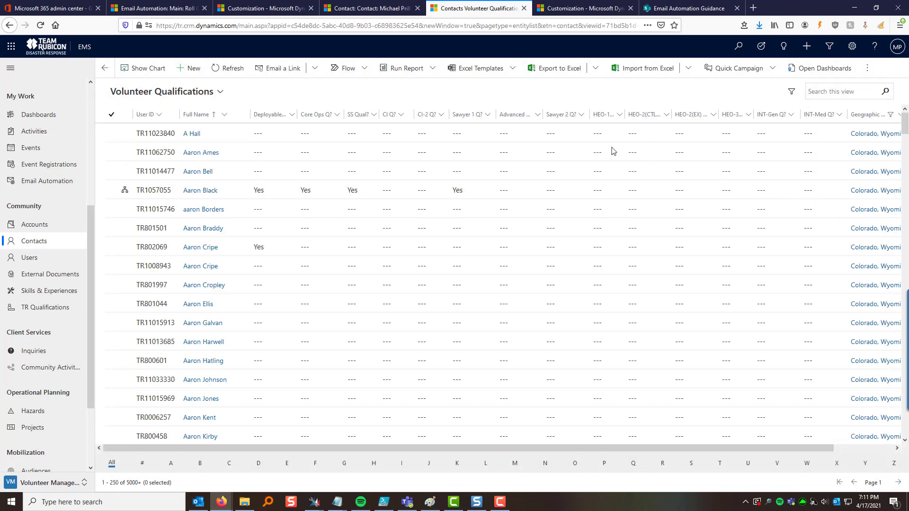
Filter the contacts further to those whose Sawyer 1 Q? equals Yes.
click(488, 115)
click(492, 163)
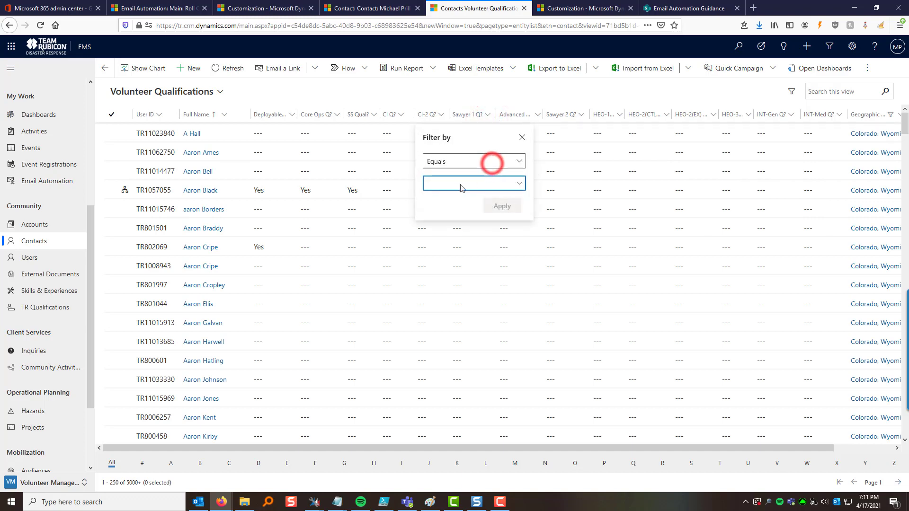
click(460, 185)
click(445, 198)
click(485, 138)
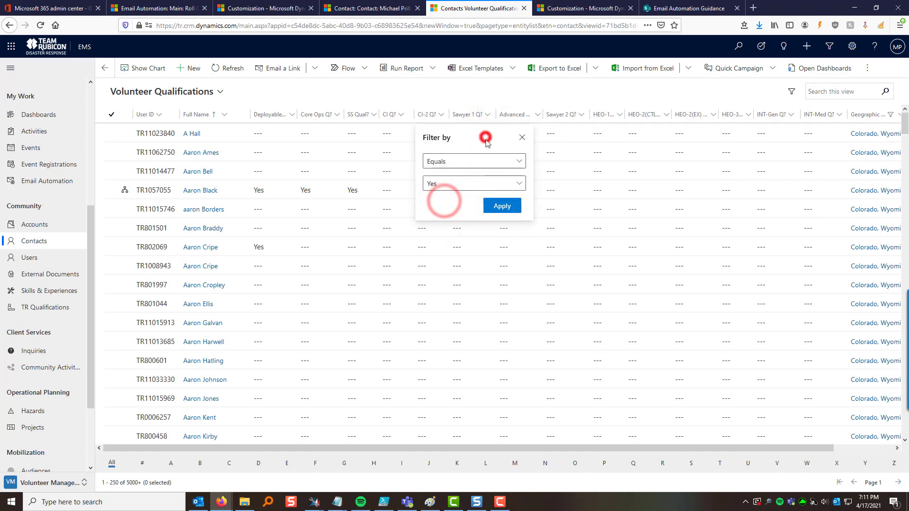
click(494, 212)
Add a column filter so that Advanced Sawyer 1 Q? does not equal Yes.
click(535, 114)
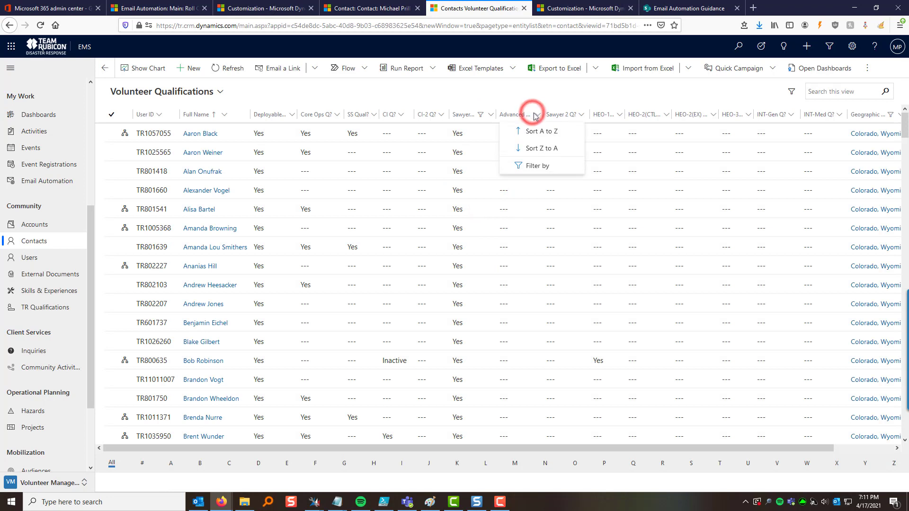
click(538, 115)
click(521, 165)
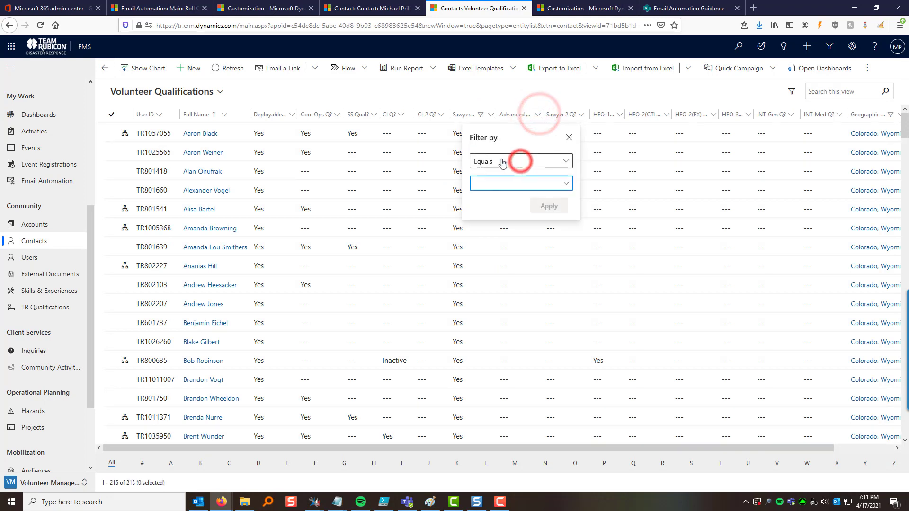
click(503, 163)
click(502, 194)
click(496, 183)
click(489, 200)
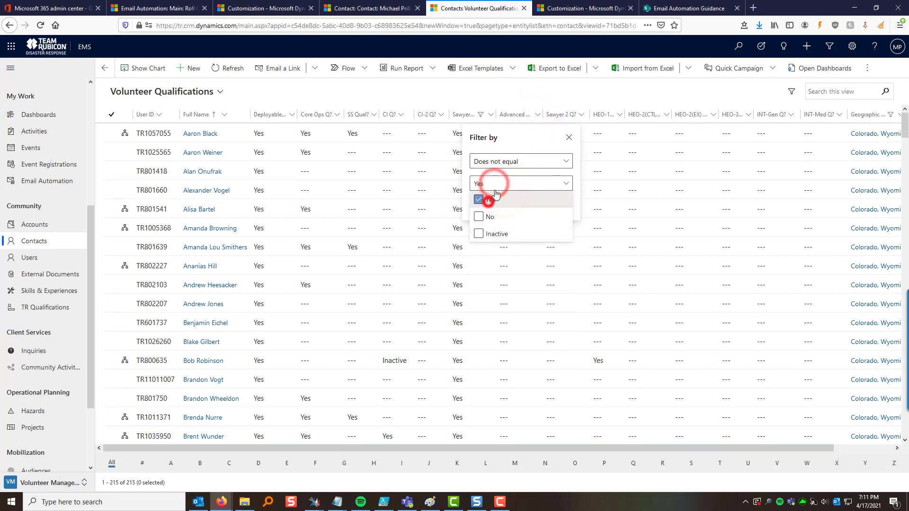
click(544, 200)
click(546, 205)
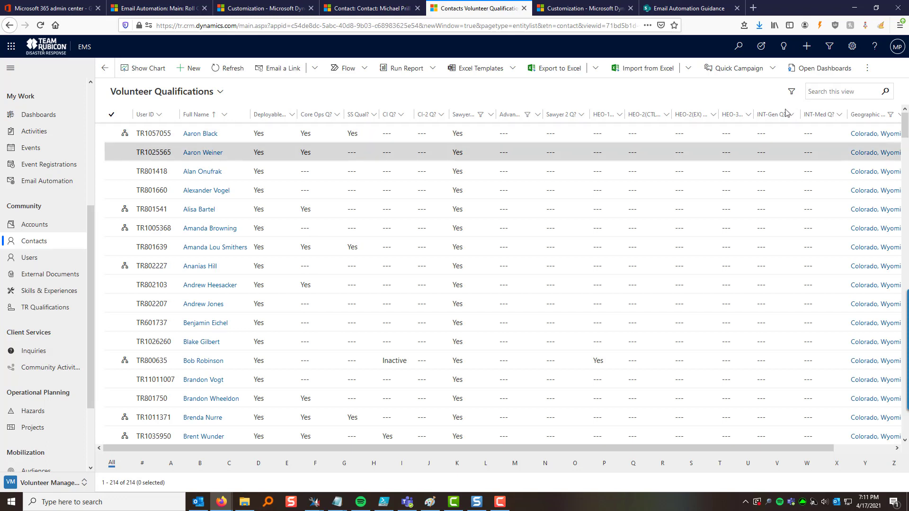
Open the view's advanced filters and review the status, volunteer and employee conditions along with the three added column filters.
drag(659, 448, 786, 441)
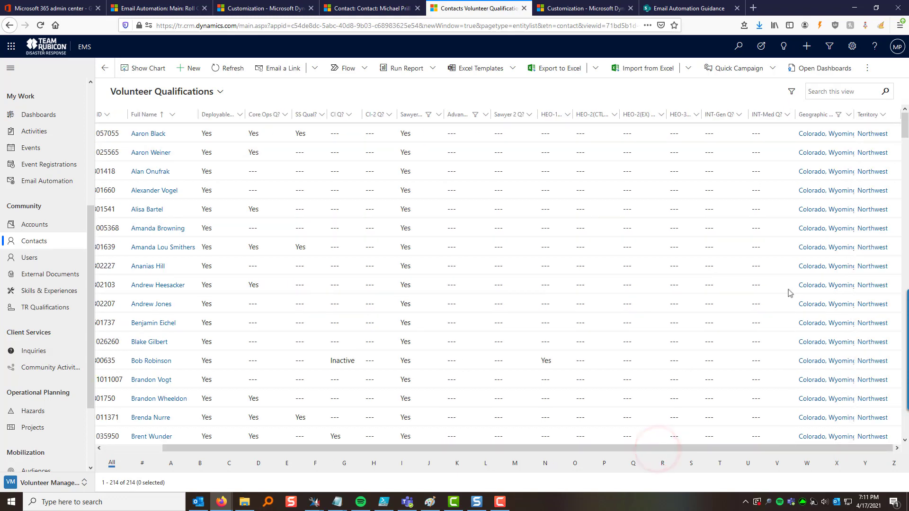
click(791, 95)
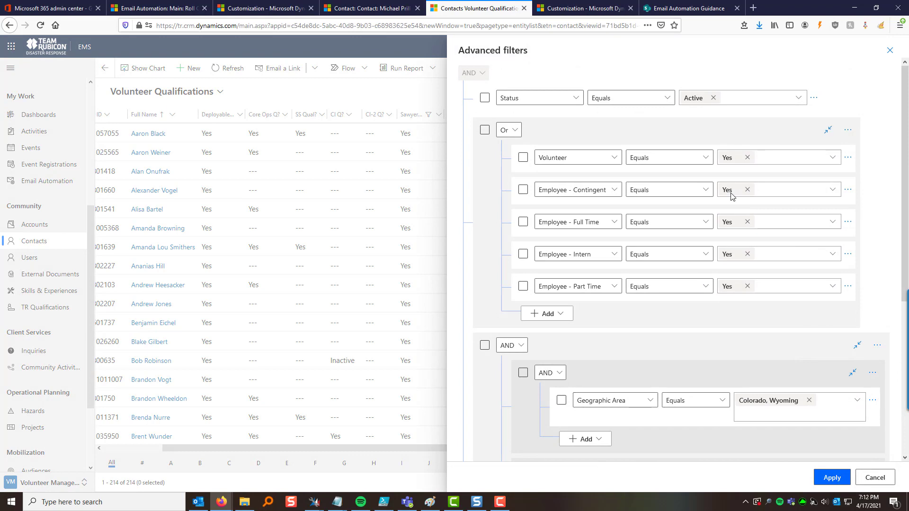
scroll(612, 309, down, 2)
scroll(612, 306, down, 1)
scroll(569, 348, down, 4)
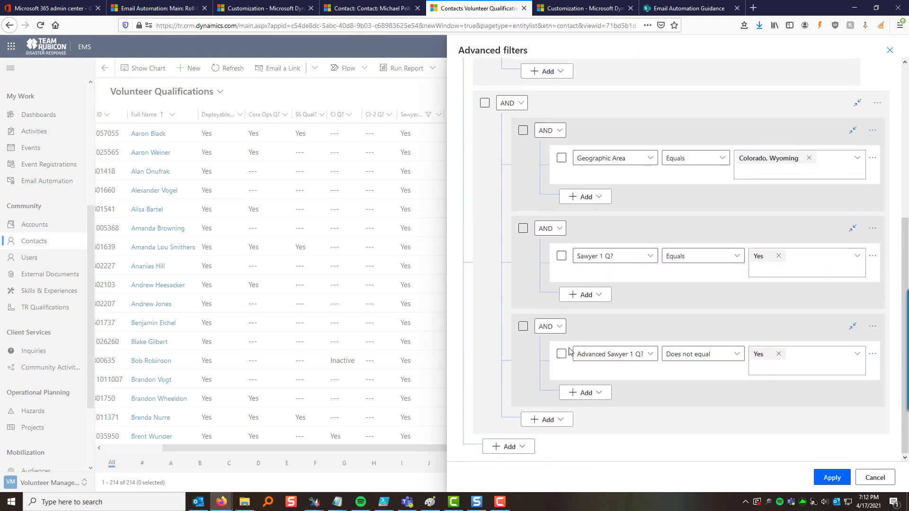
scroll(569, 349, up, 7)
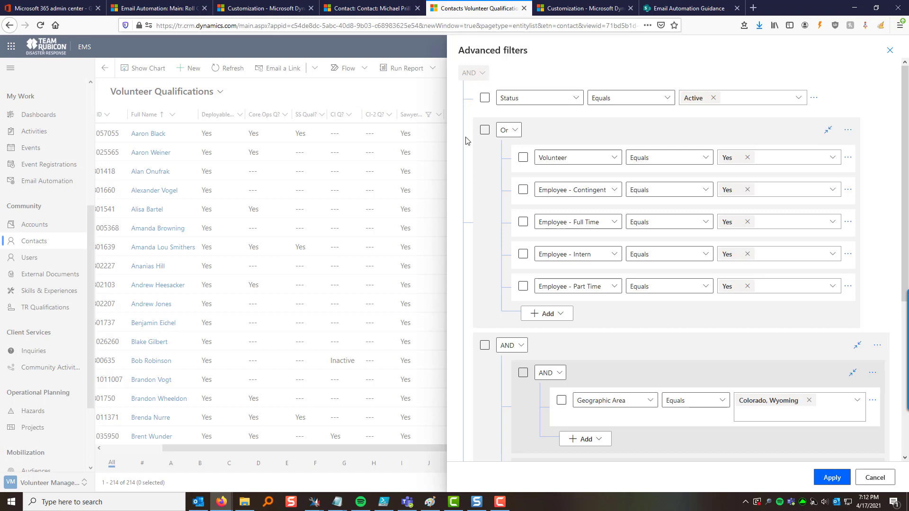
scroll(476, 360, down, 2)
scroll(475, 359, down, 2)
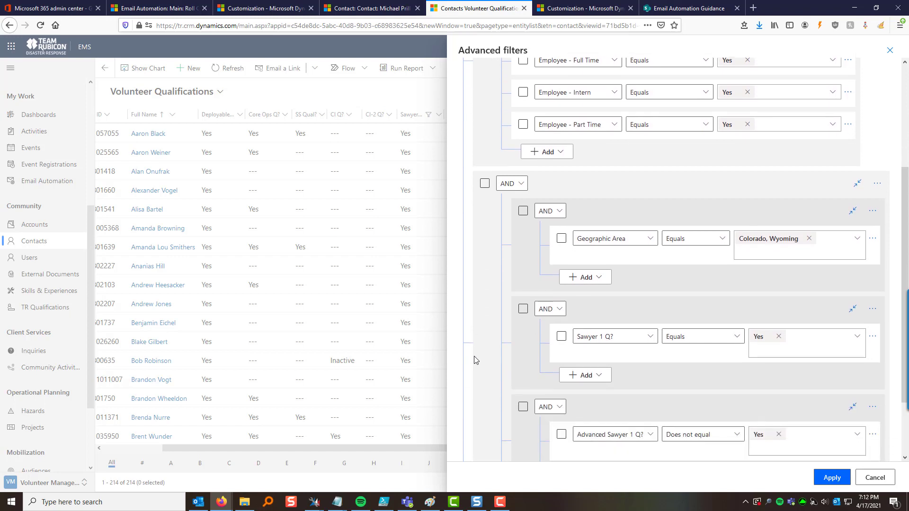
scroll(475, 360, down, 2)
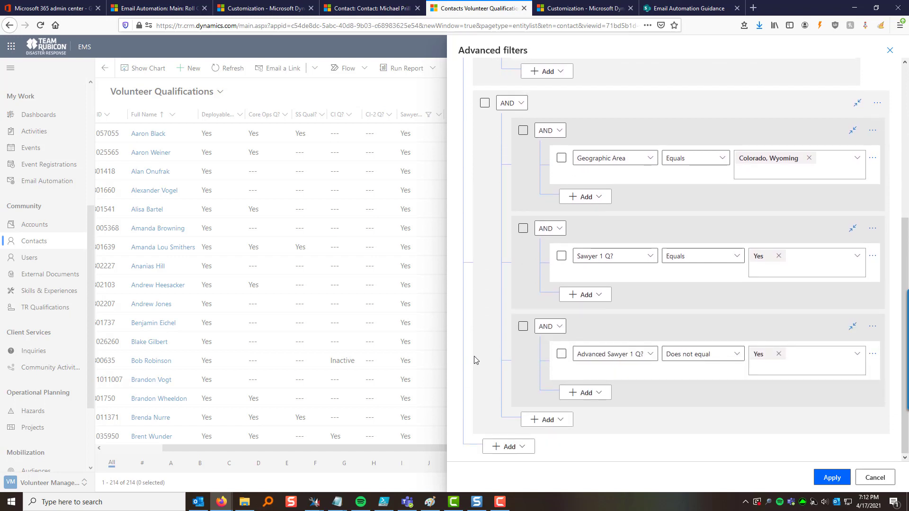
scroll(475, 360, up, 5)
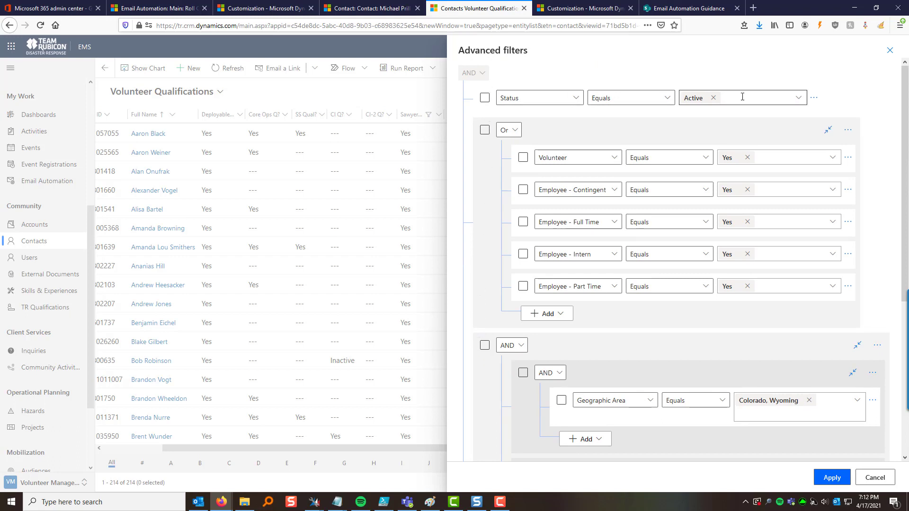
Look at the fields available for the Status condition and the AND/Or choices of the volunteer and employee group, keeping both settings.
click(531, 95)
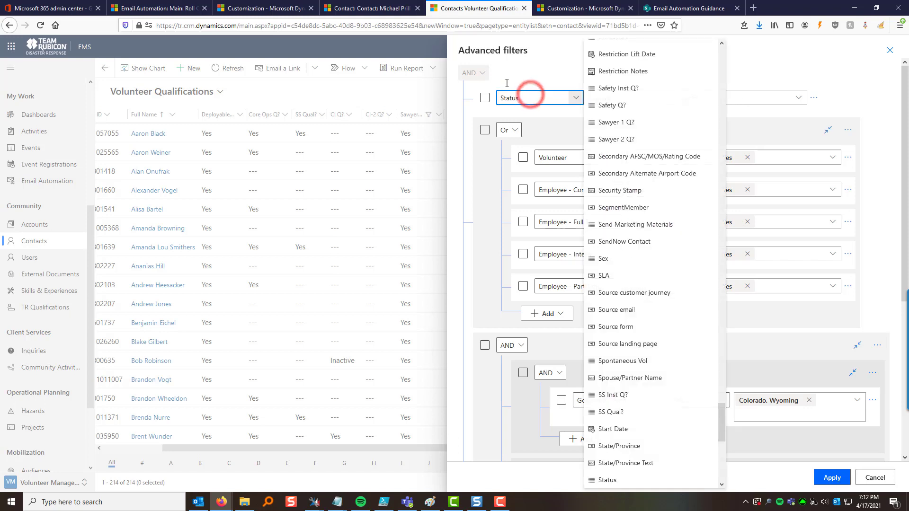
click(533, 81)
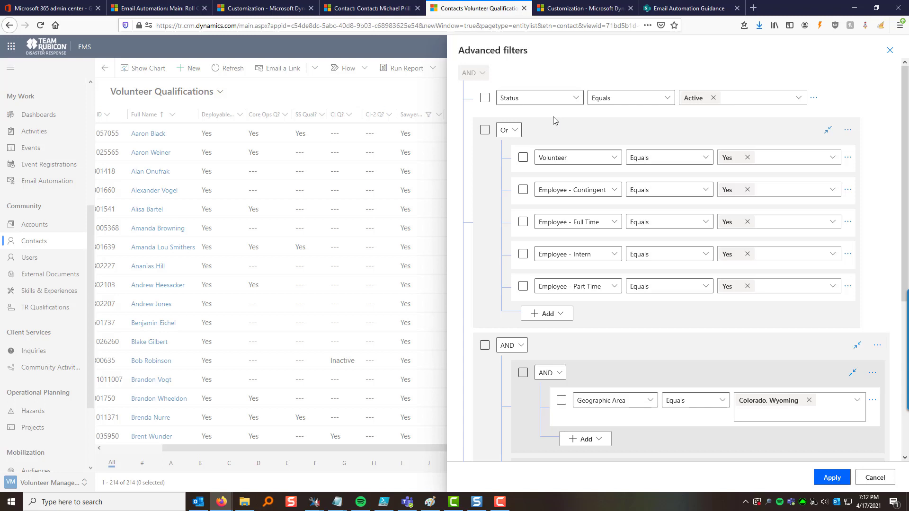
click(515, 131)
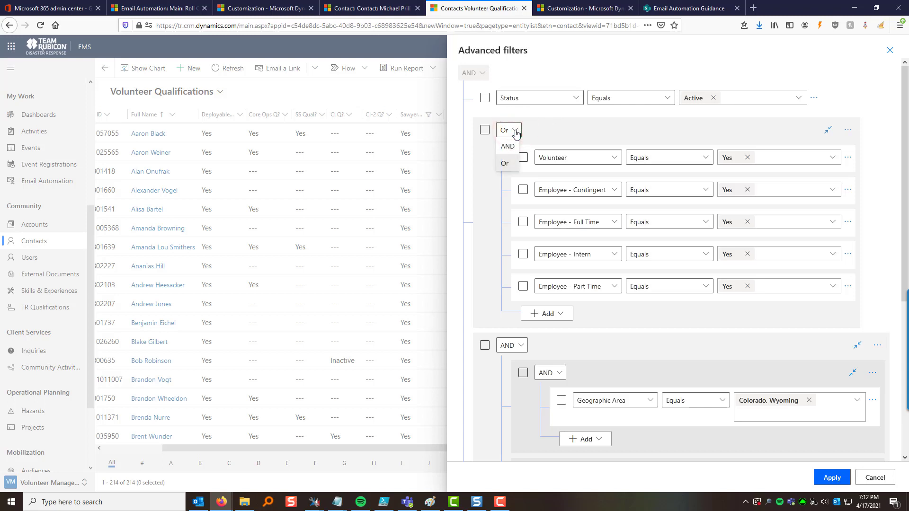
click(516, 131)
click(567, 135)
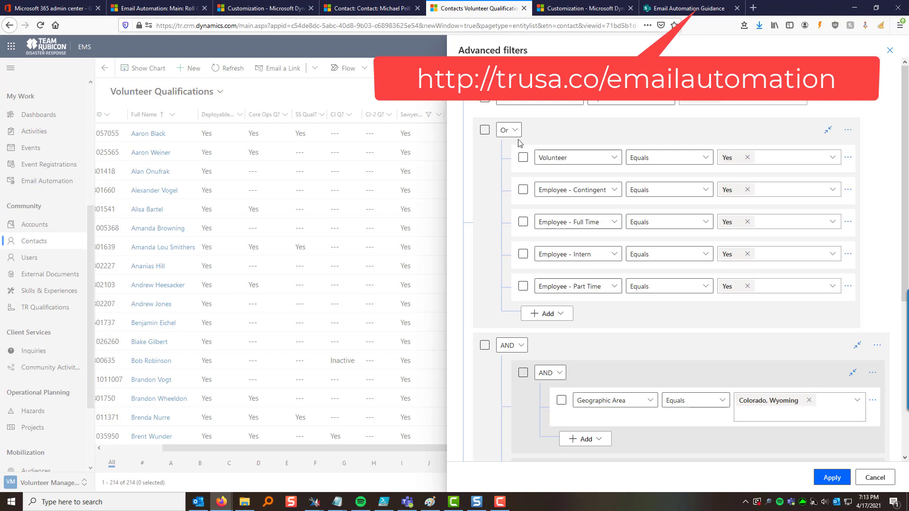
click(508, 130)
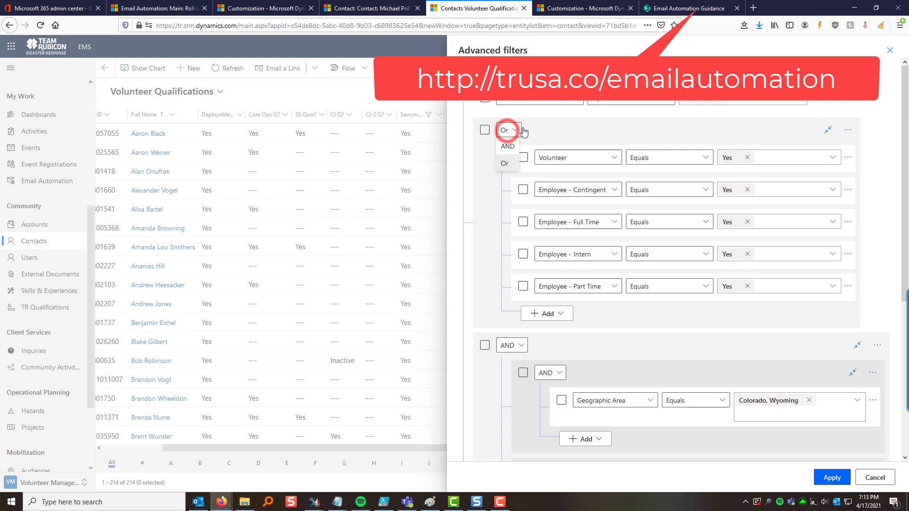
click(549, 125)
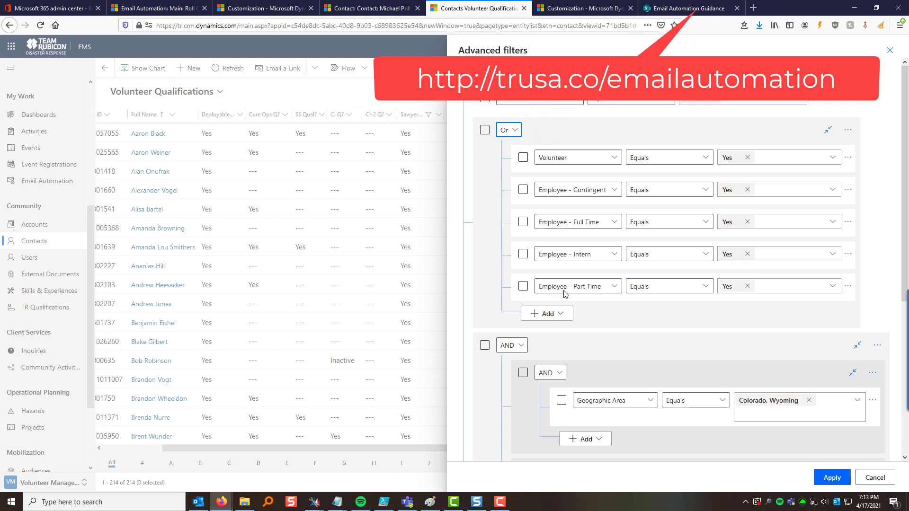
click(595, 136)
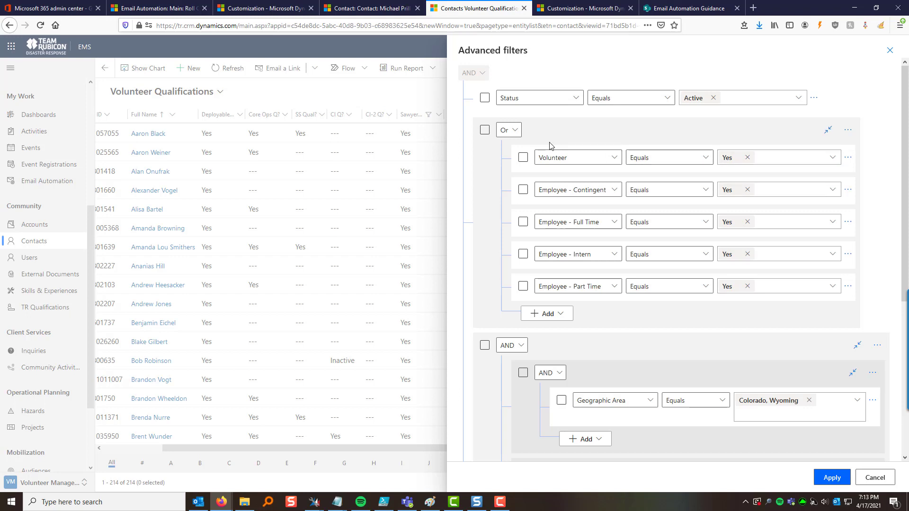
Review the Geographic Area, Sawyer 1 and Advanced Sawyer 1 conditions once more and apply the advanced filters.
scroll(552, 146, down, 5)
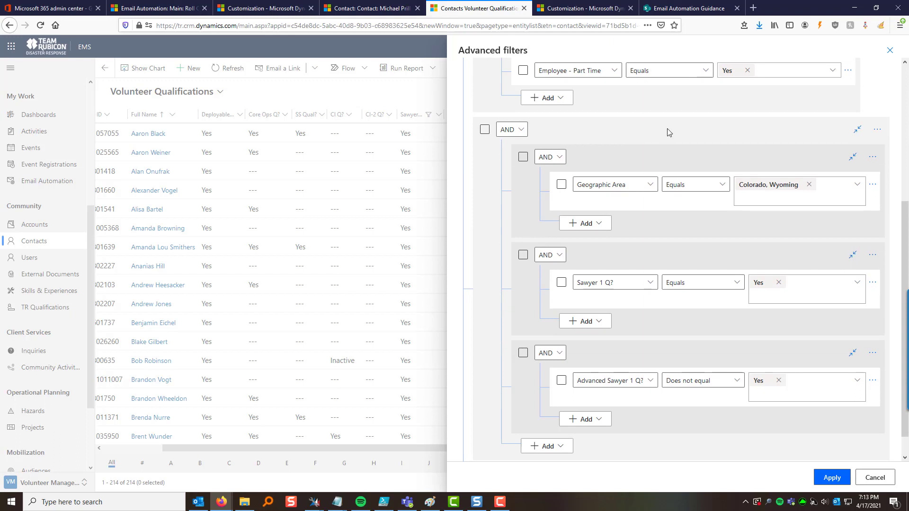
scroll(667, 129, down, 1)
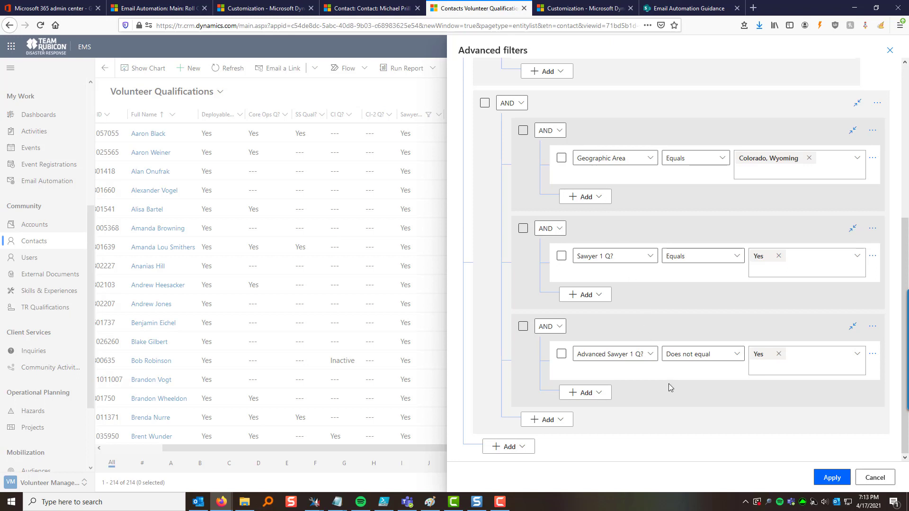
scroll(669, 383, up, 2)
scroll(669, 384, down, 2)
scroll(627, 450, up, 5)
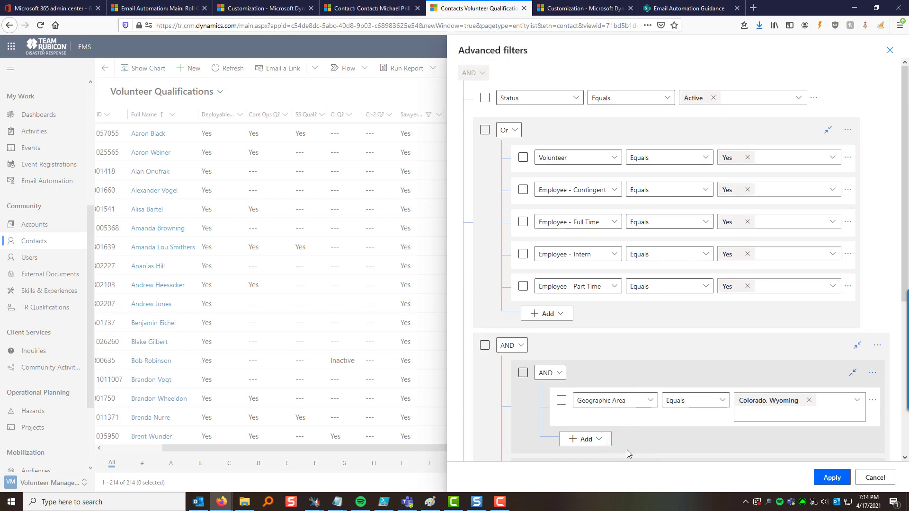
scroll(628, 451, down, 5)
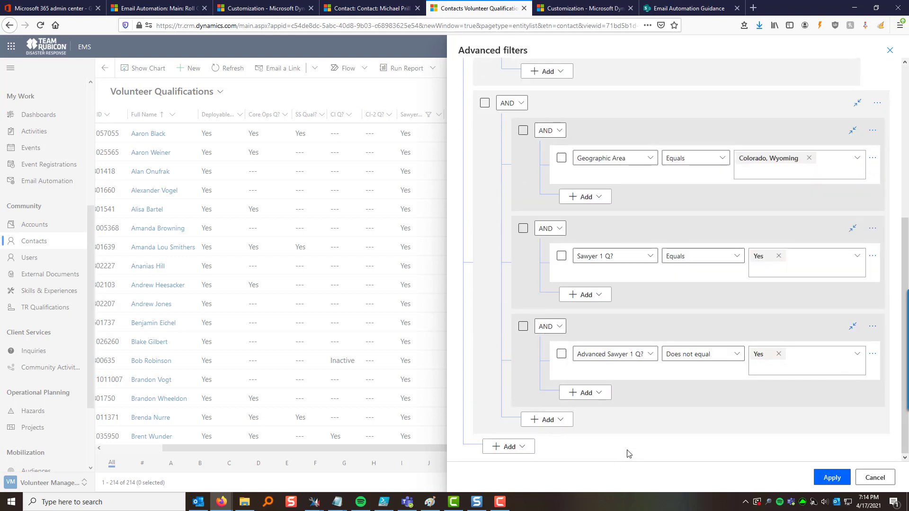
click(832, 477)
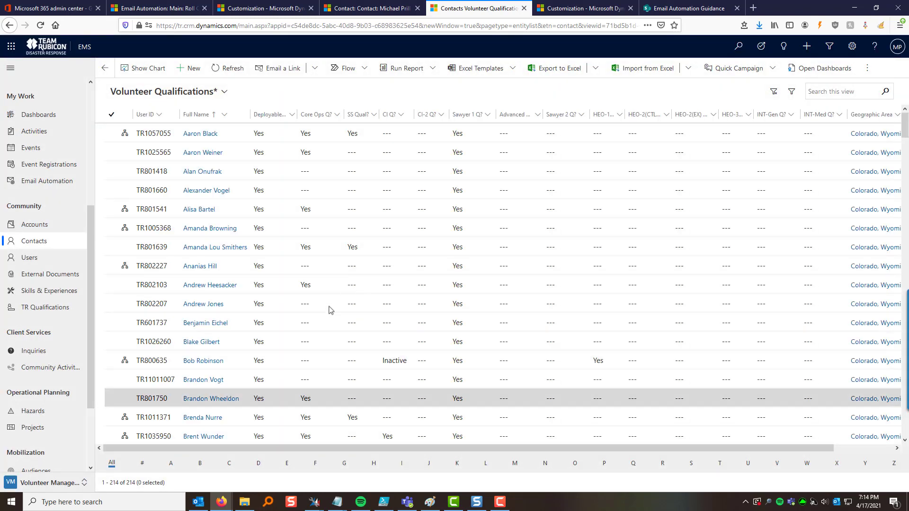
Check the record count of the filtered contact list.
click(153, 480)
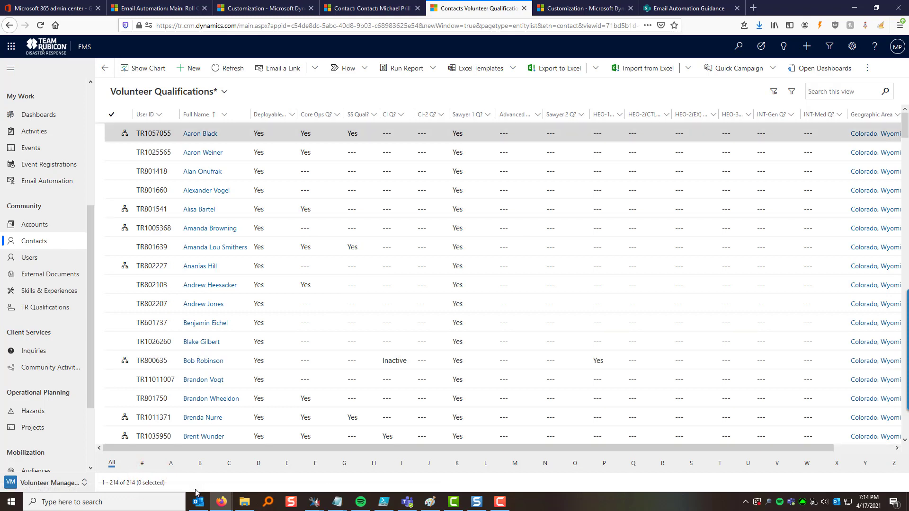
drag(161, 483, 113, 488)
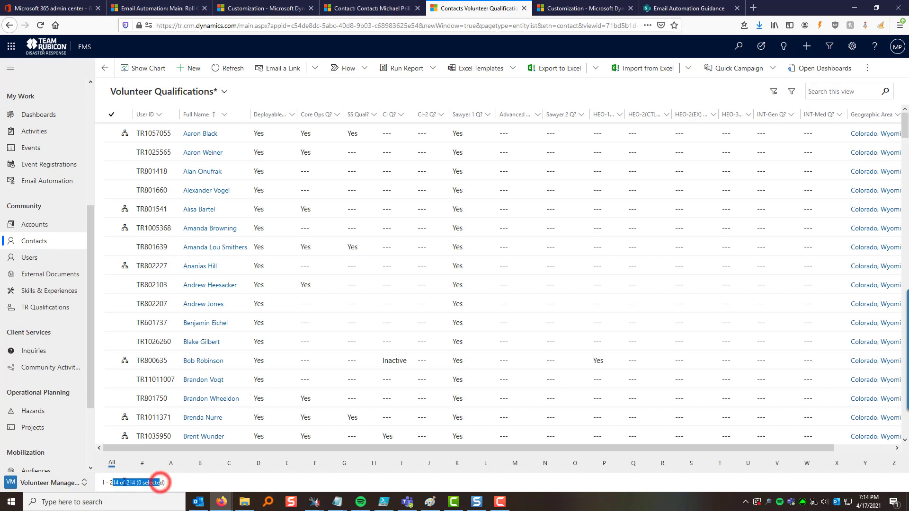
click(126, 482)
click(135, 484)
click(207, 479)
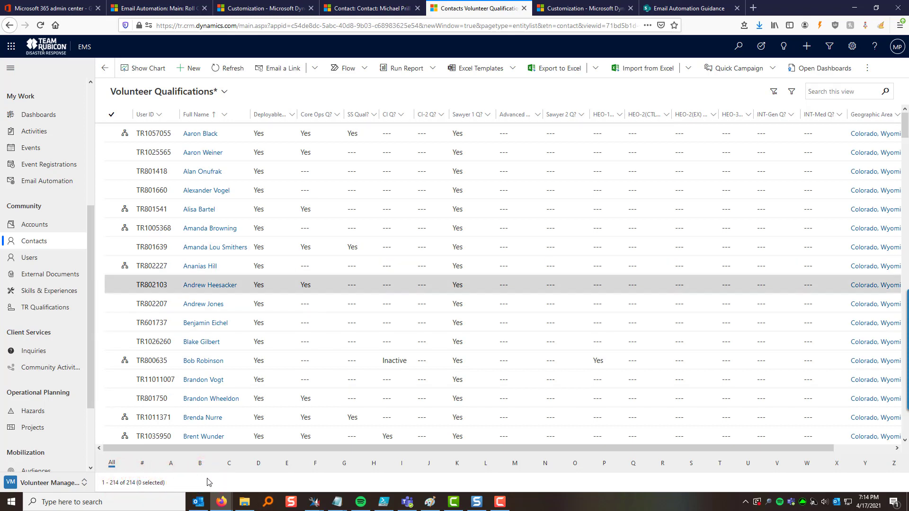
Add an advanced filter condition where Metro equals Colorado Springs, CO at the end of the existing conditions and apply it.
click(791, 91)
scroll(716, 289, down, 5)
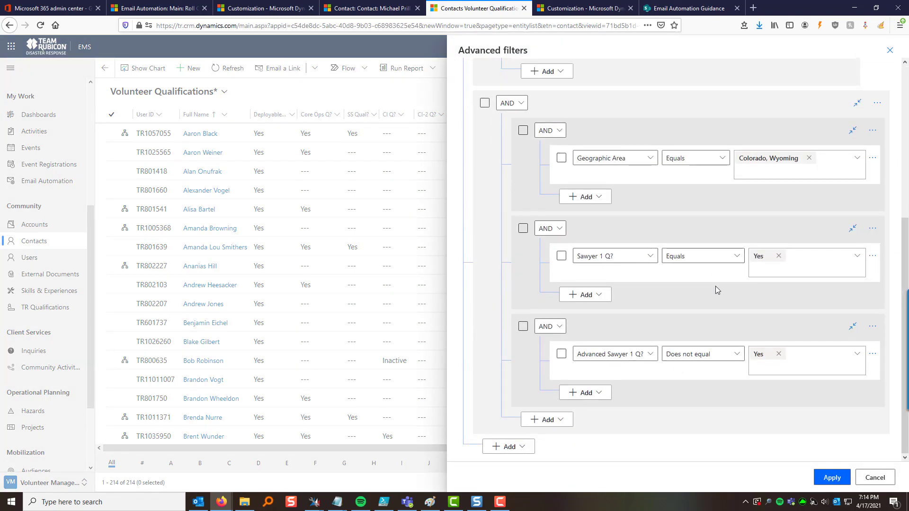
click(518, 450)
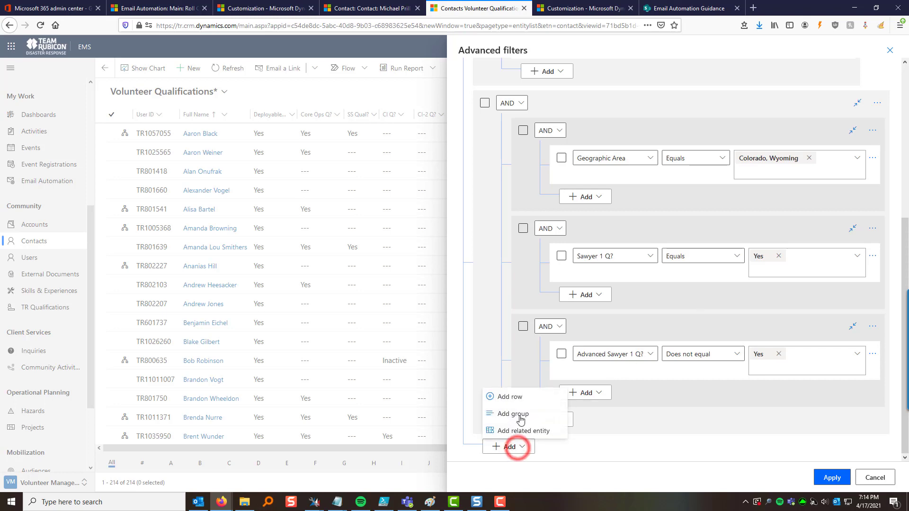
click(519, 399)
click(535, 421)
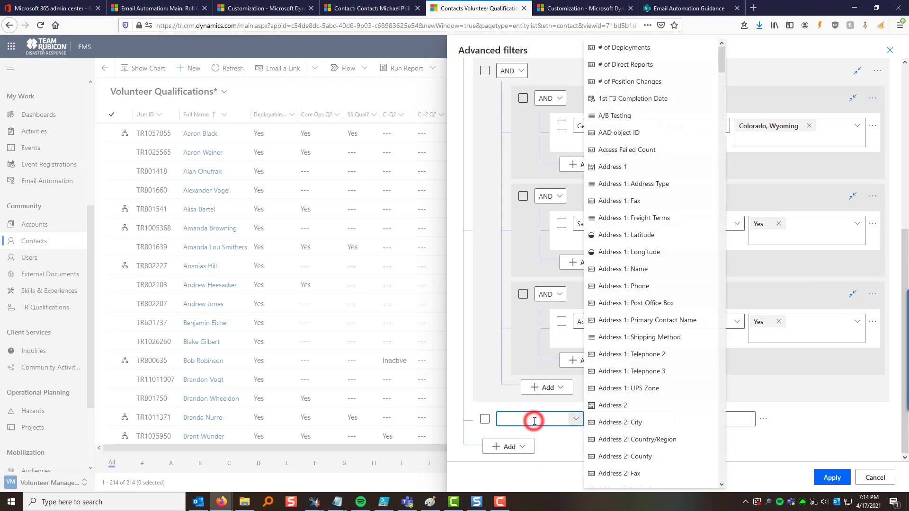
text(Metro)
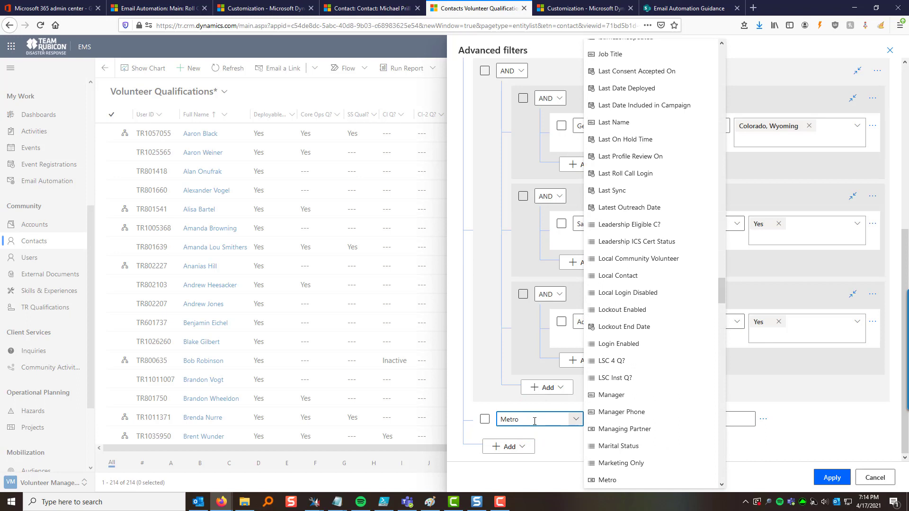
click(554, 445)
click(708, 419)
text(colora)
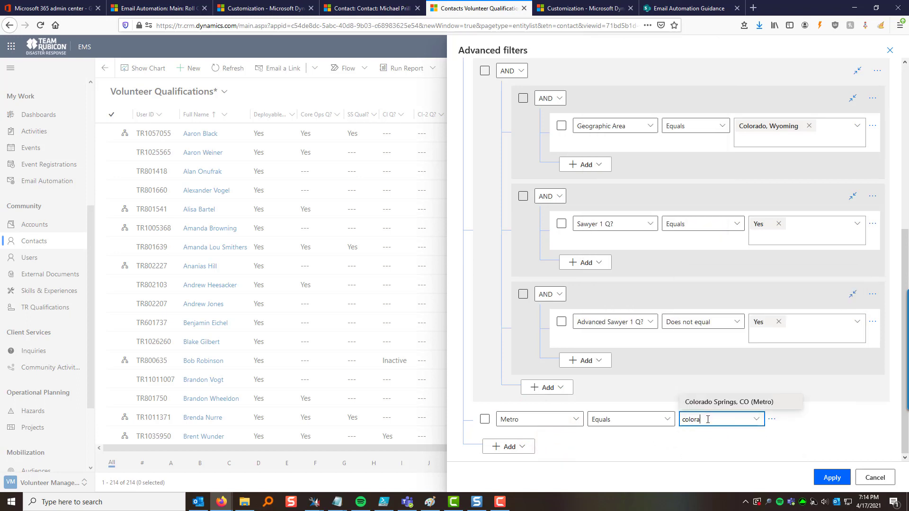
click(717, 402)
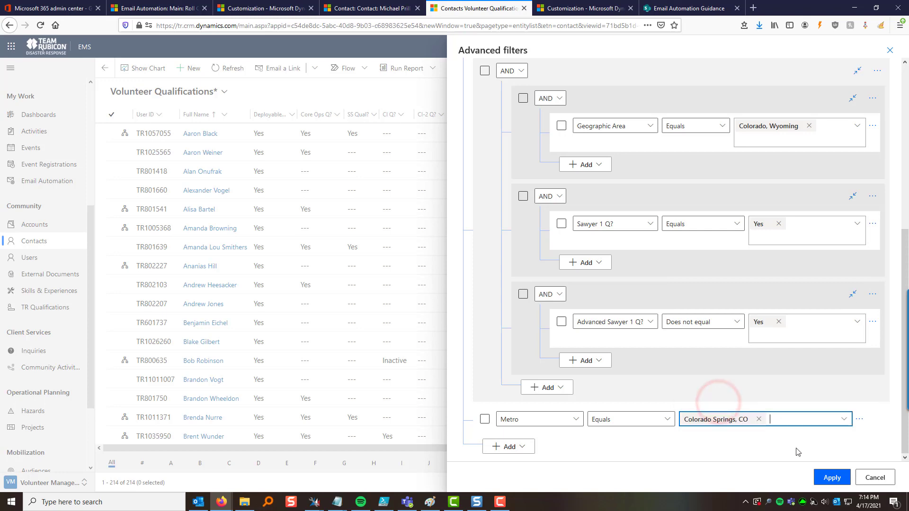
click(843, 479)
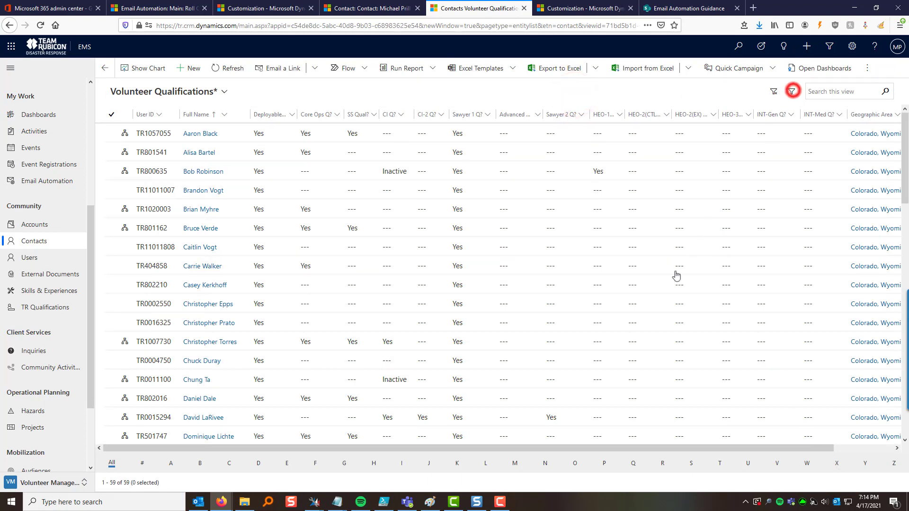
Reopen the advanced filters and add a new condition row on the Last Roll Call Login field.
click(792, 91)
scroll(576, 375, down, 8)
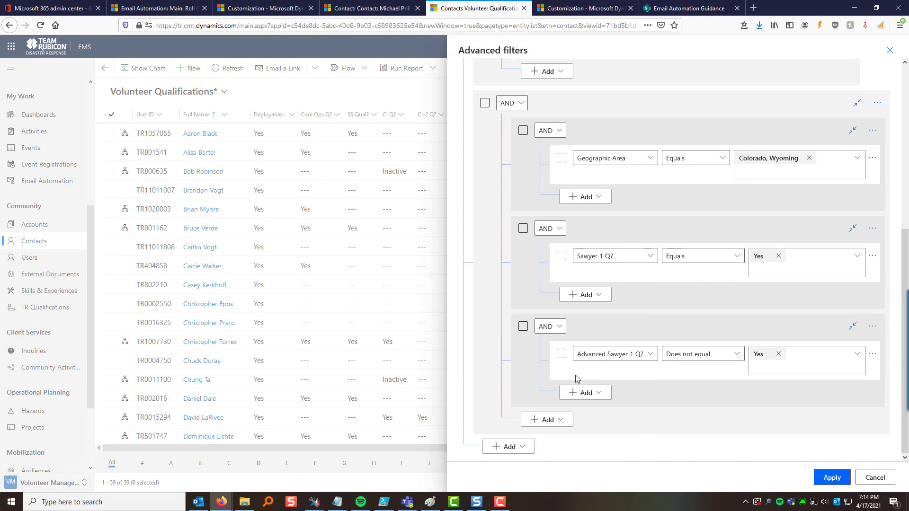
click(508, 447)
click(521, 397)
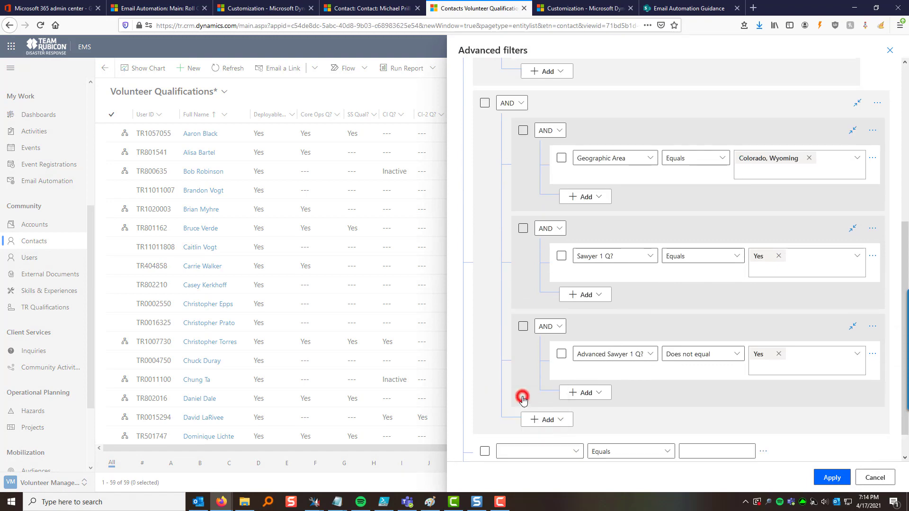
click(550, 419)
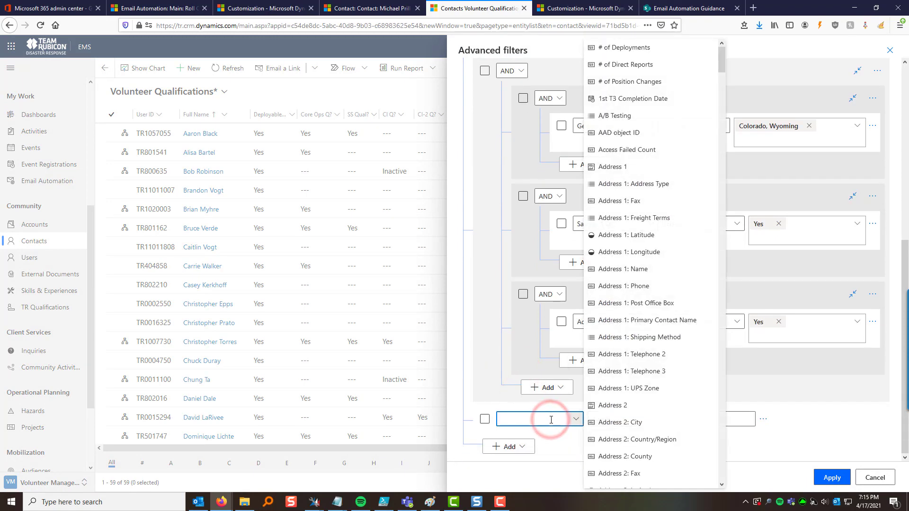
text(Last Consent Accepte...)
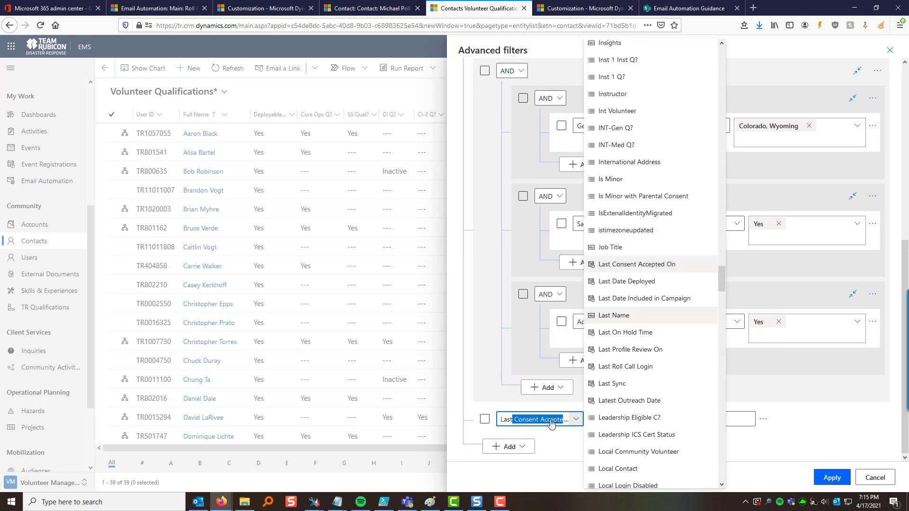
click(637, 366)
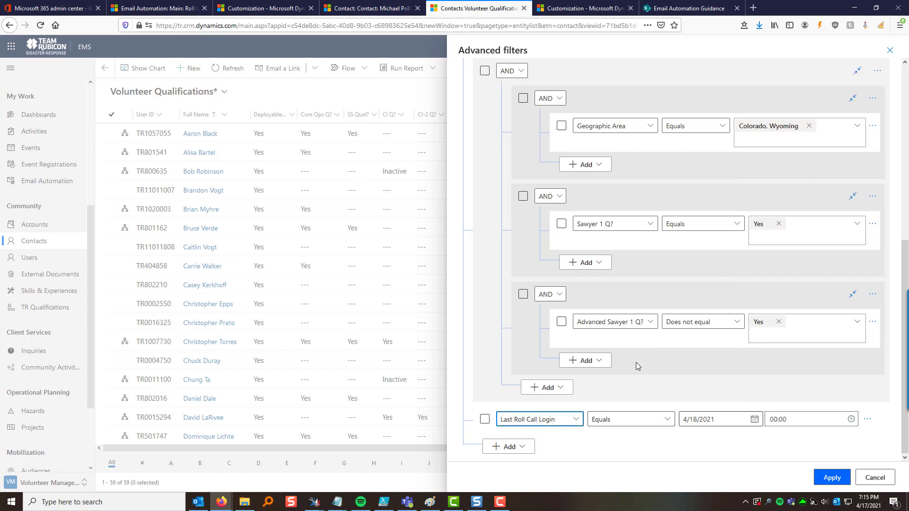
Set the Last Roll Call Login condition to Last x years with a value of 2, apply the filters and check the record count.
click(626, 423)
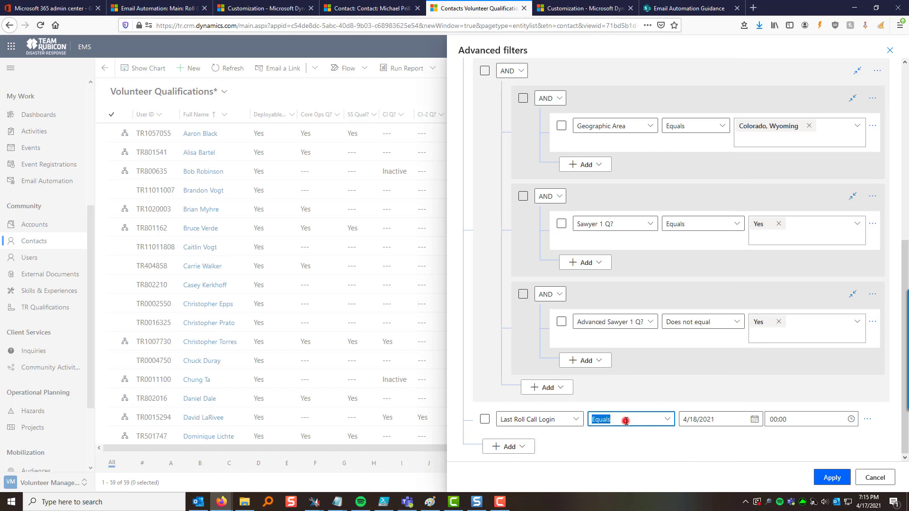
scroll(626, 425, down, 3)
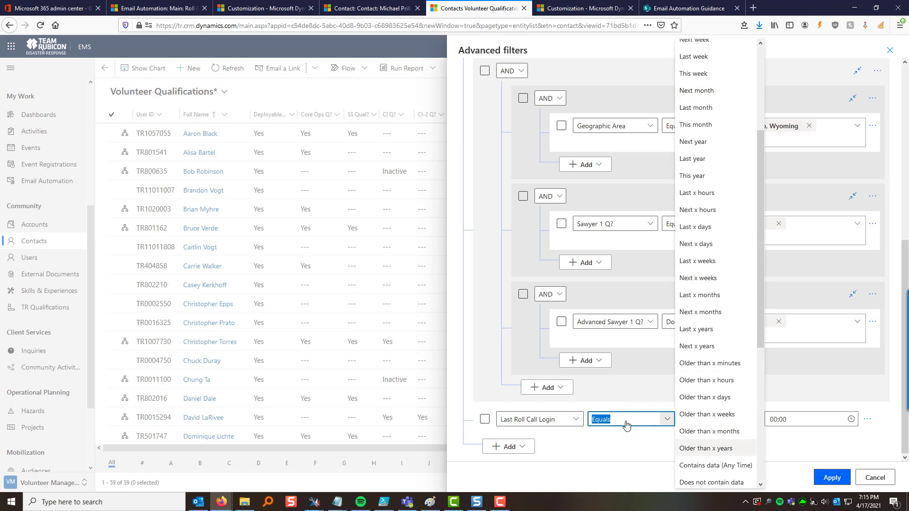
scroll(626, 424, up, 3)
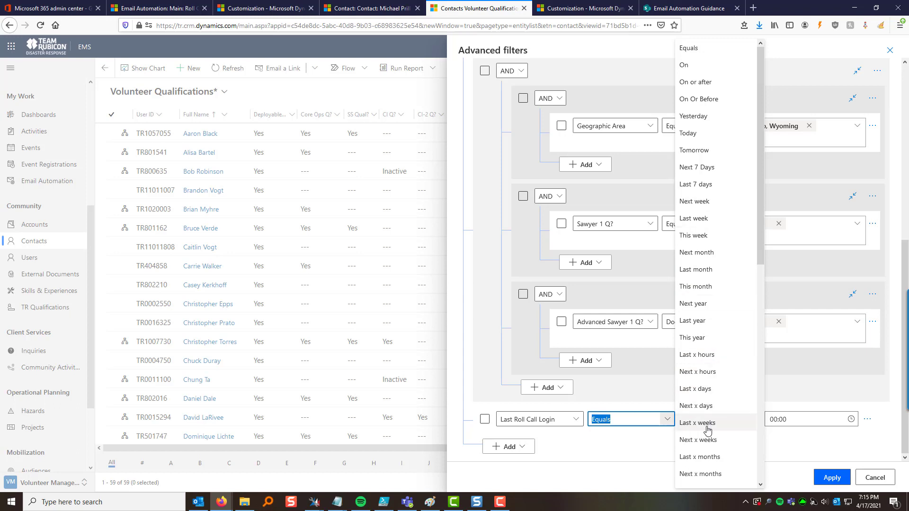
scroll(708, 429, down, 6)
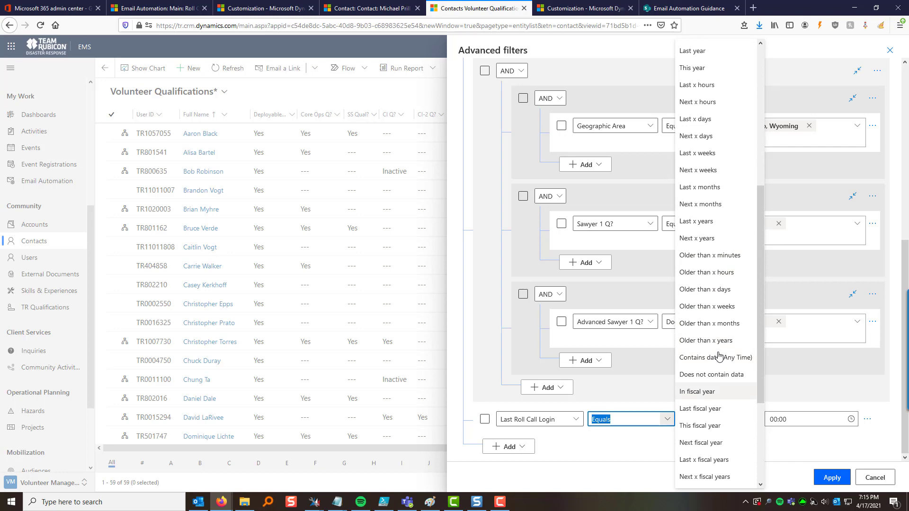
click(717, 221)
click(708, 420)
text(2)
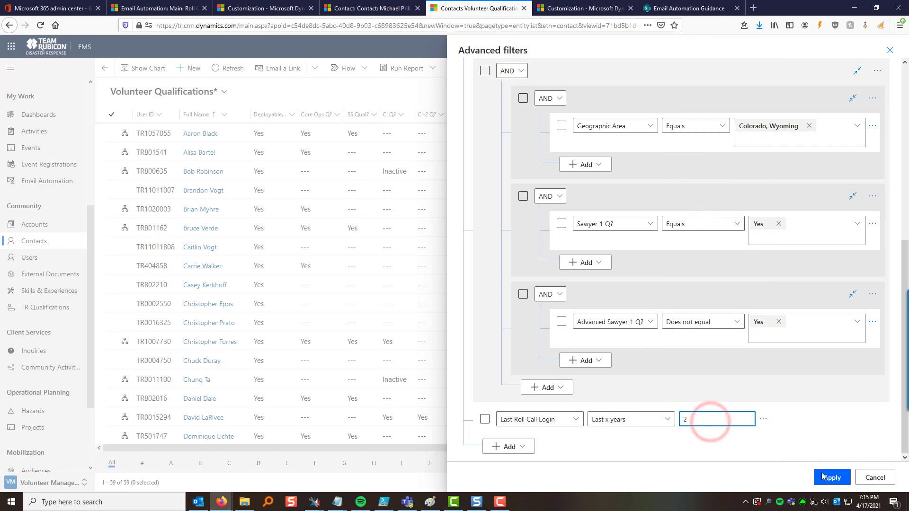
click(823, 478)
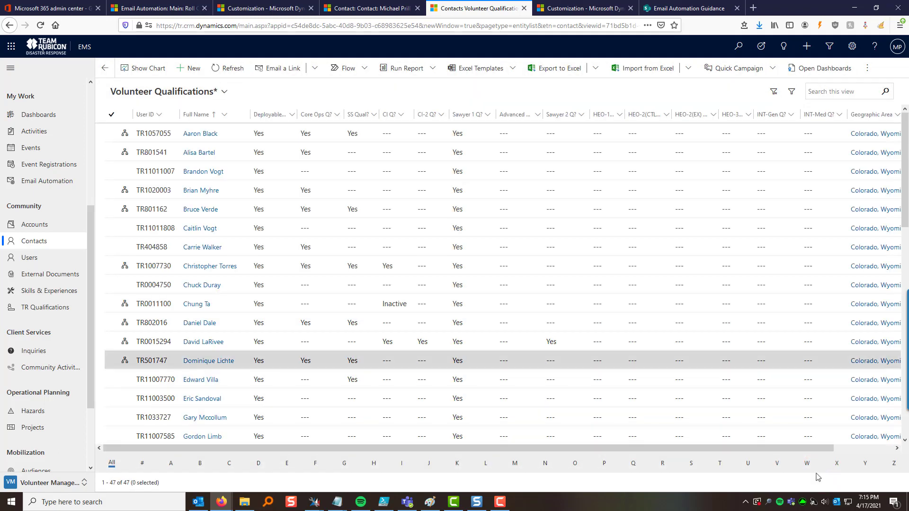
drag(152, 483, 114, 483)
click(122, 483)
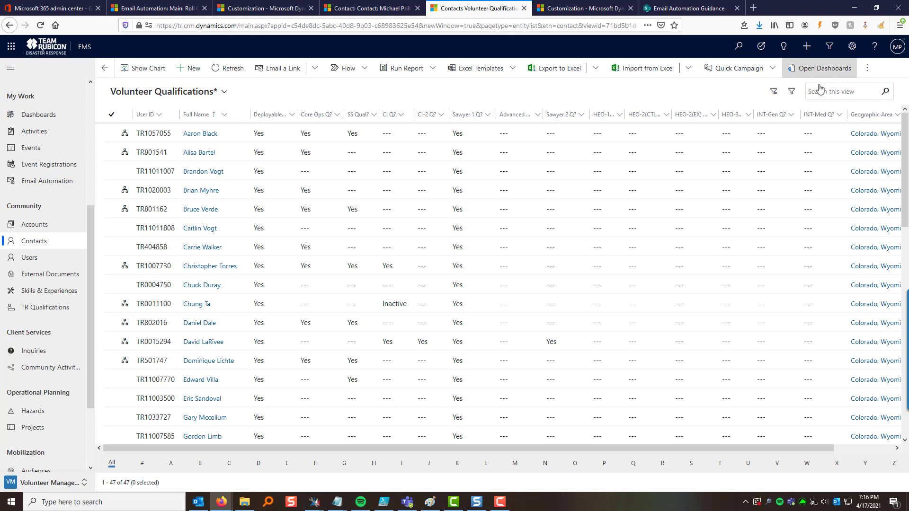
Save the current filters as a new view named "Volunteer Qualifications - AS1 peeps near Colorado Springs".
click(867, 68)
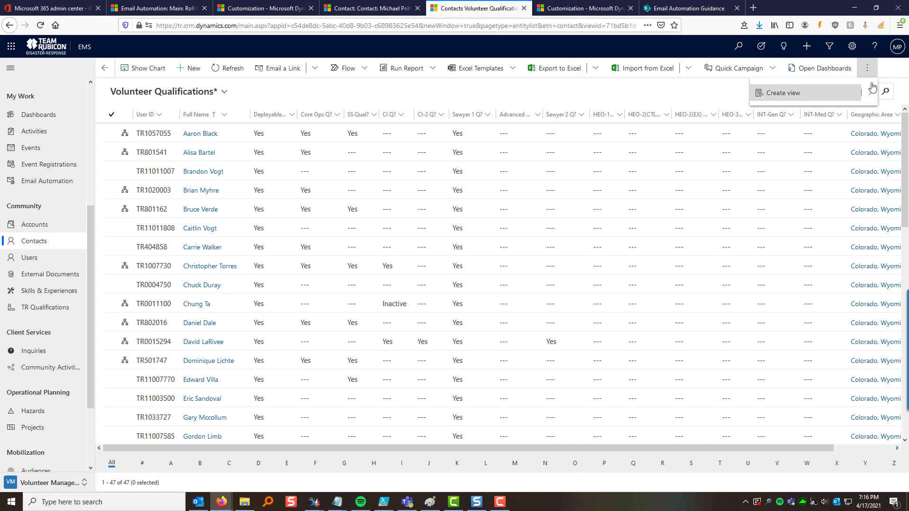
click(870, 92)
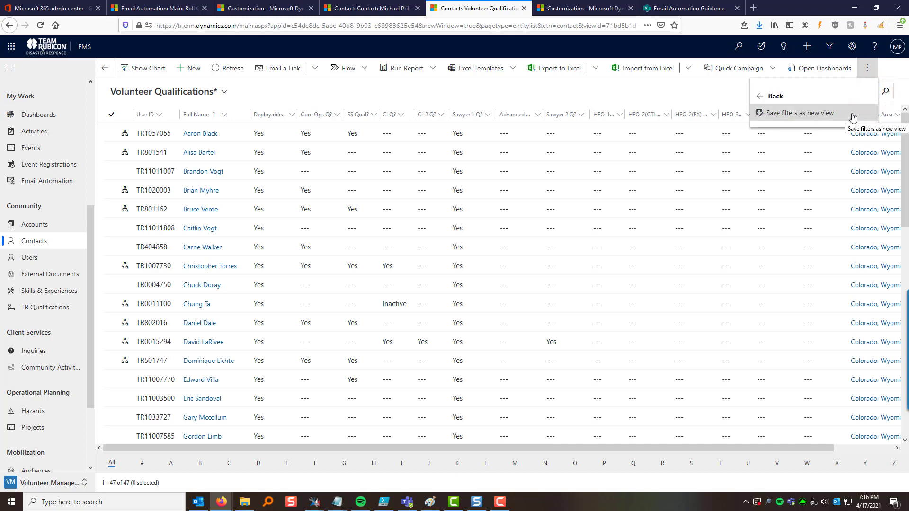
click(815, 113)
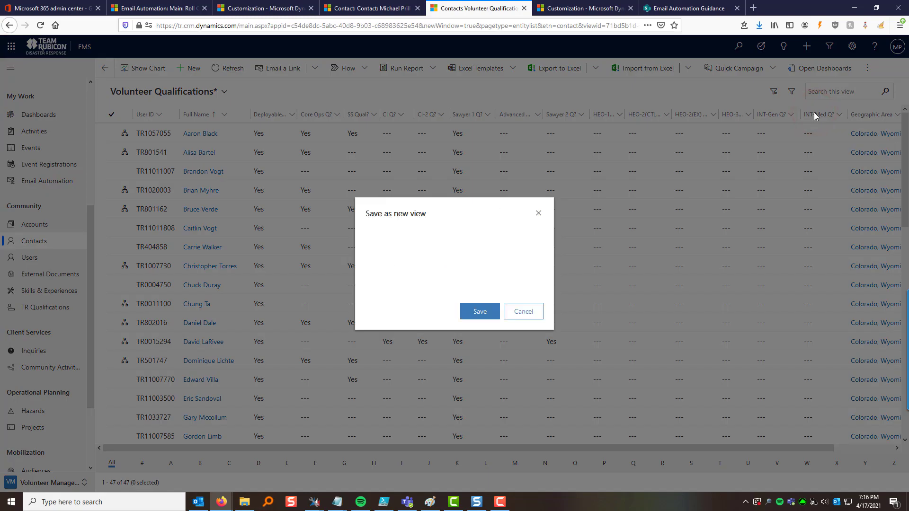
click(506, 245)
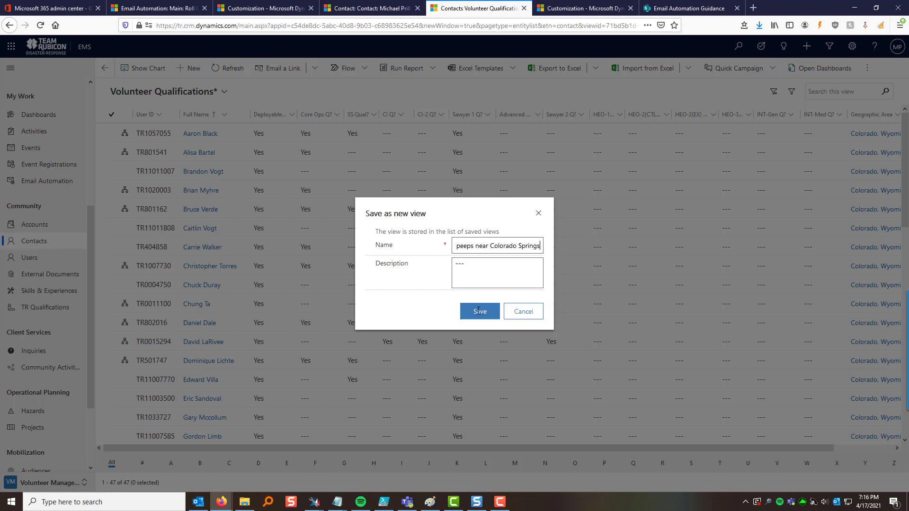
click(480, 311)
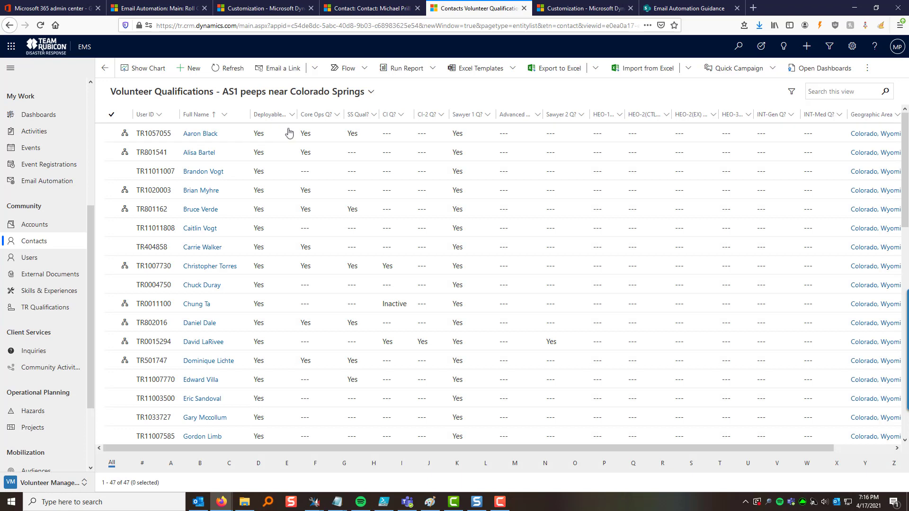
Look through the list of available contact views for the newly saved personal view, keeping the current view.
click(369, 94)
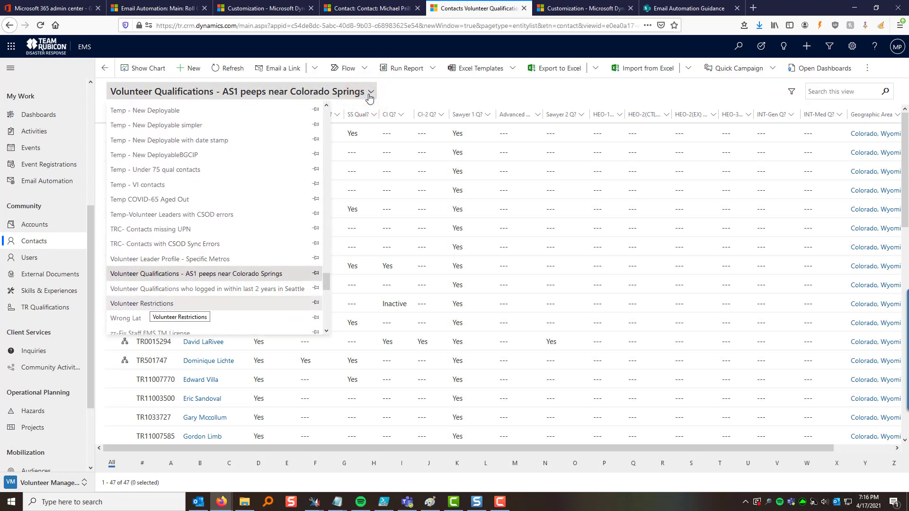
scroll(215, 228, up, 3)
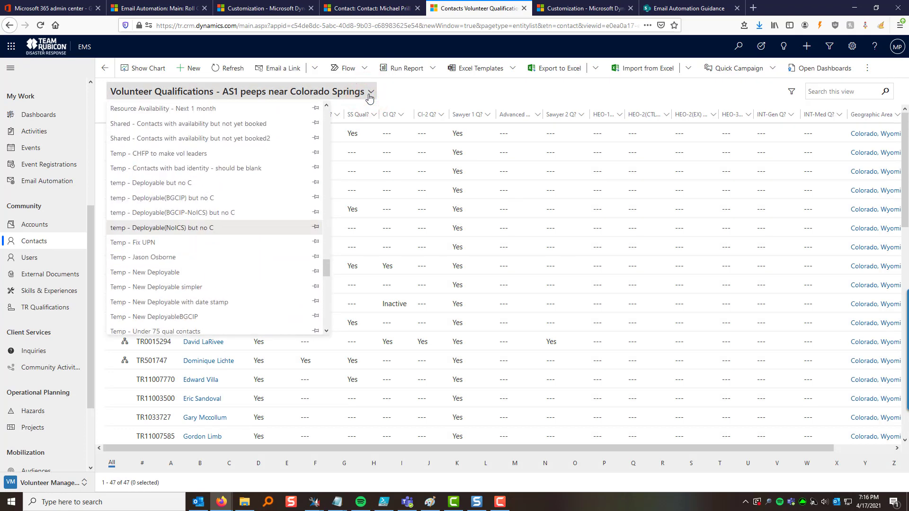
scroll(214, 228, down, 6)
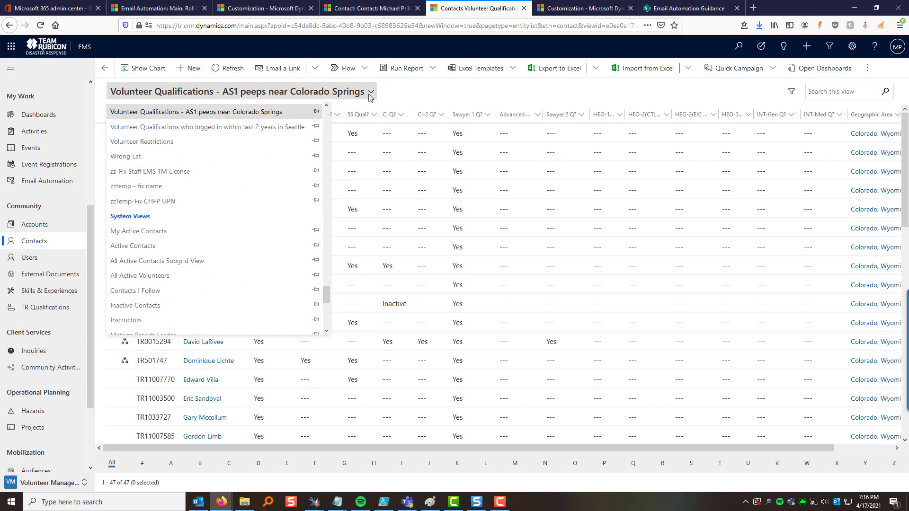
click(425, 90)
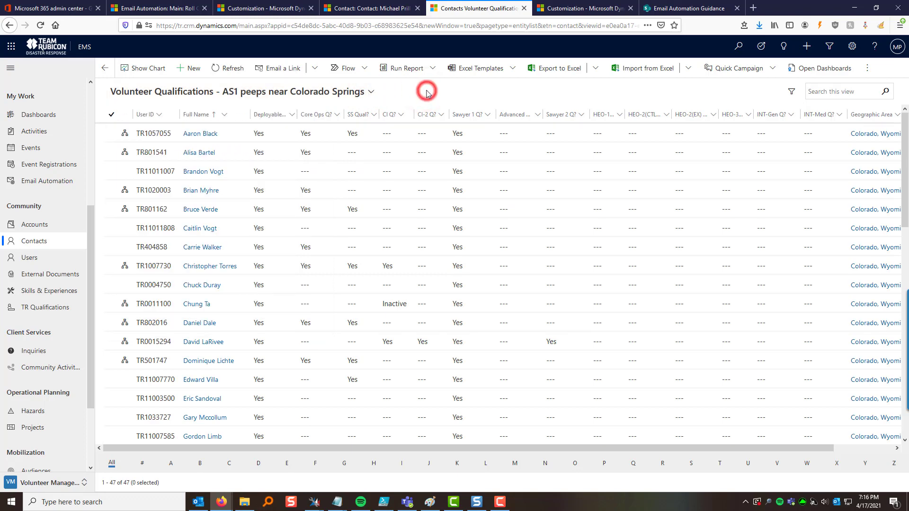
click(424, 88)
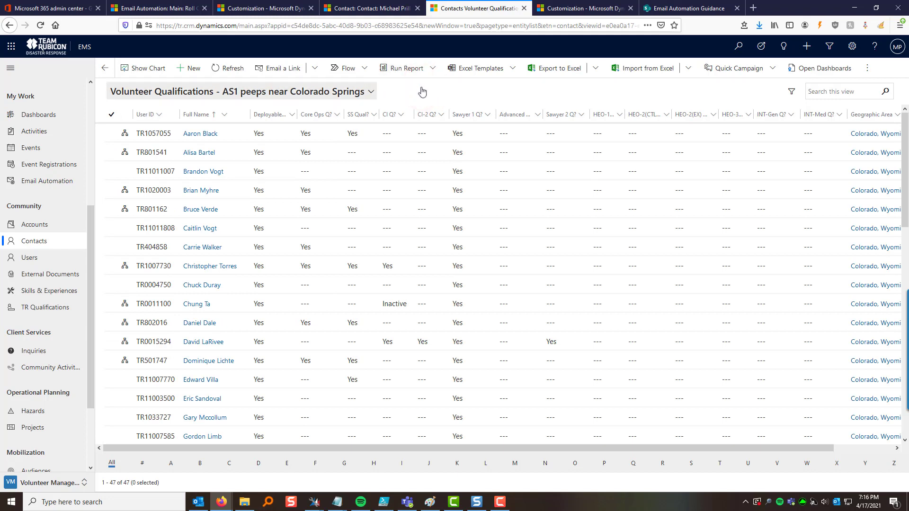
Try selecting all contacts at once and choosing only certain individual contacts in the filtered list.
click(112, 117)
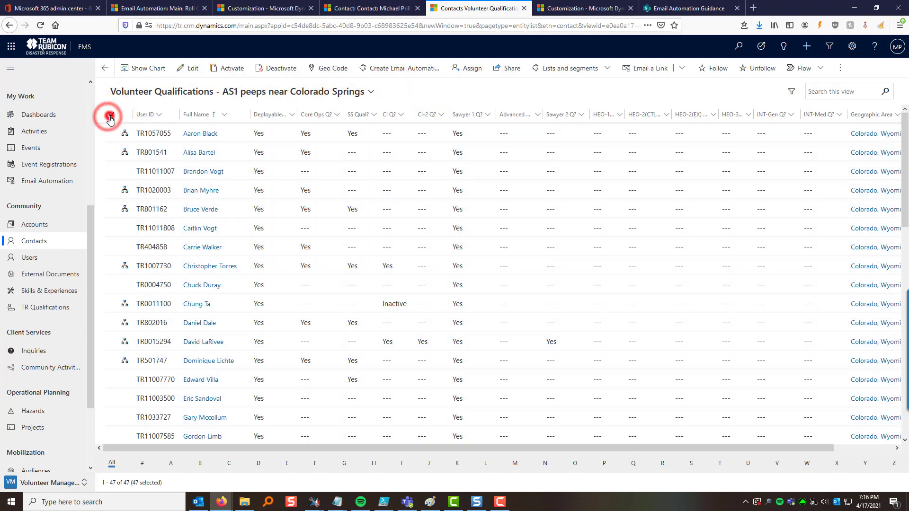
drag(115, 134, 111, 262)
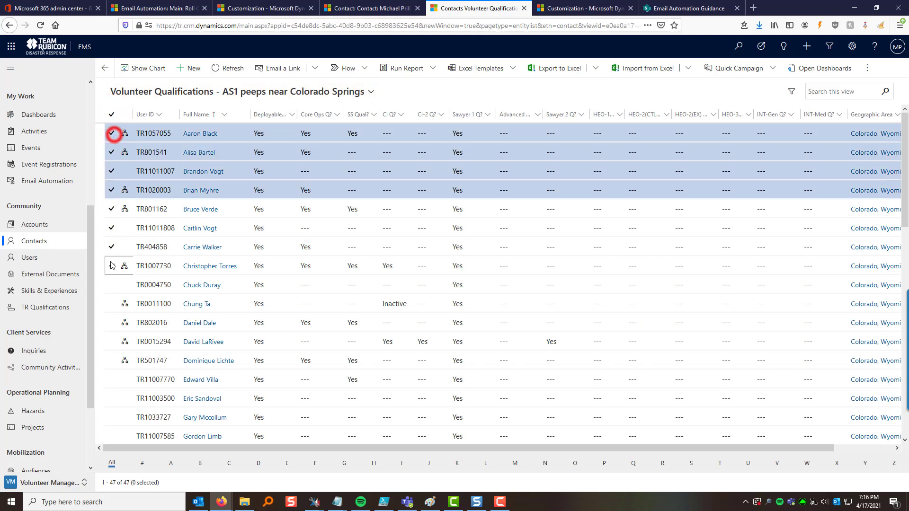
click(112, 342)
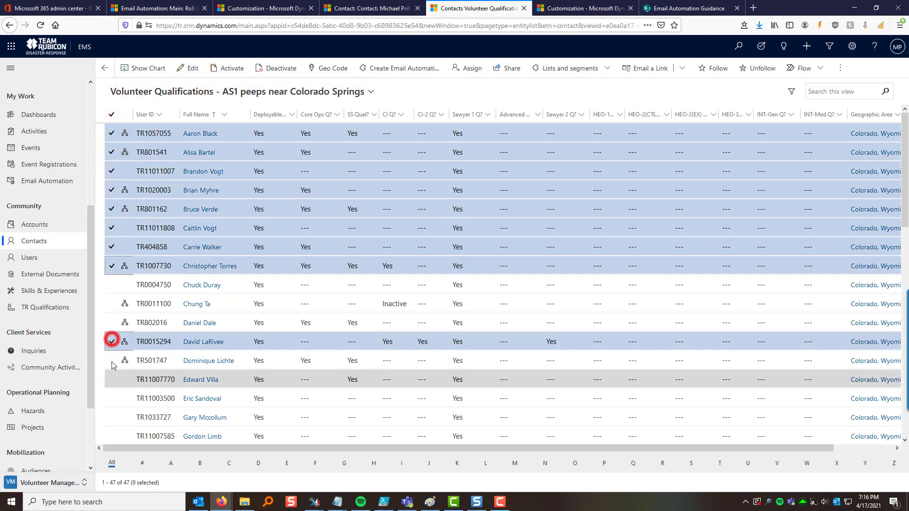
click(112, 379)
click(112, 418)
click(113, 436)
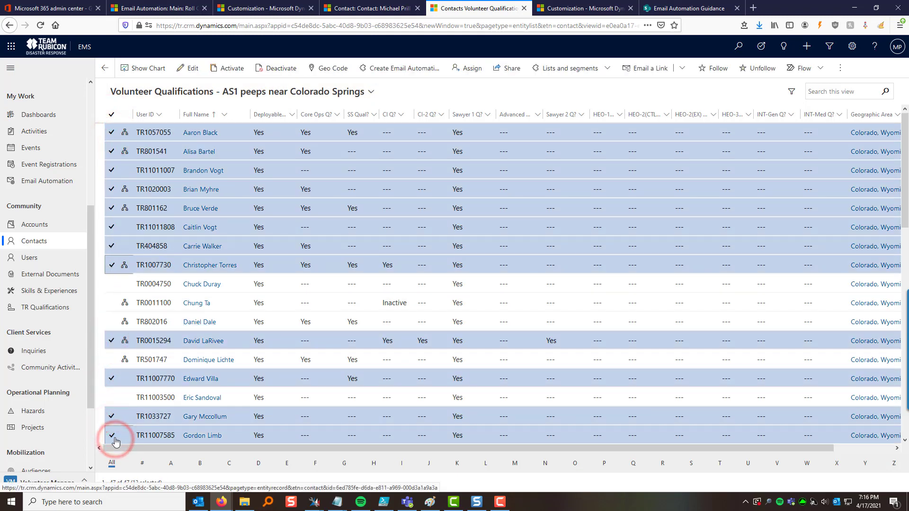
Select all contacts in the saved Colorado Springs view as recipients for a new email automation.
click(412, 75)
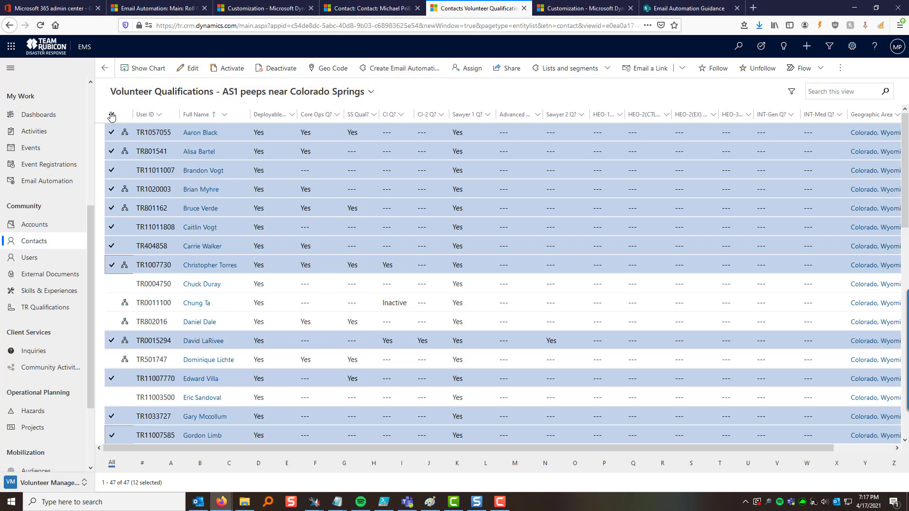
click(112, 113)
click(409, 93)
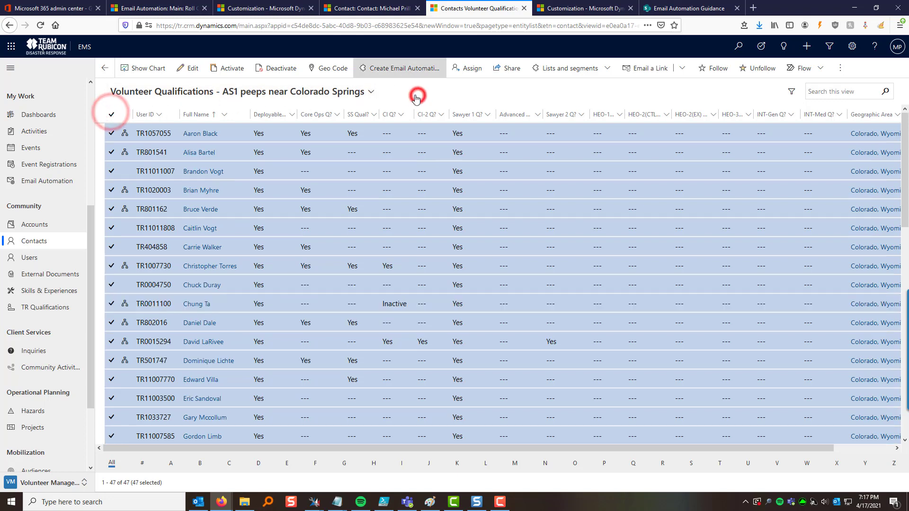
Deselect all contacts in the Colorado Springs view.
click(113, 112)
click(429, 84)
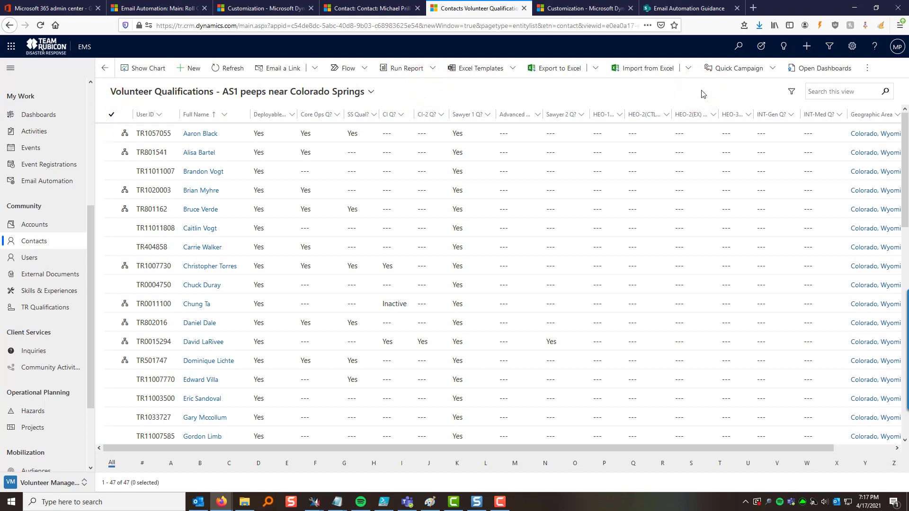
click(446, 91)
Open the Colorado Springs view's query in a maximized Advanced Find window and enlarge the page to 140%.
click(831, 47)
drag(566, 12, 608, 75)
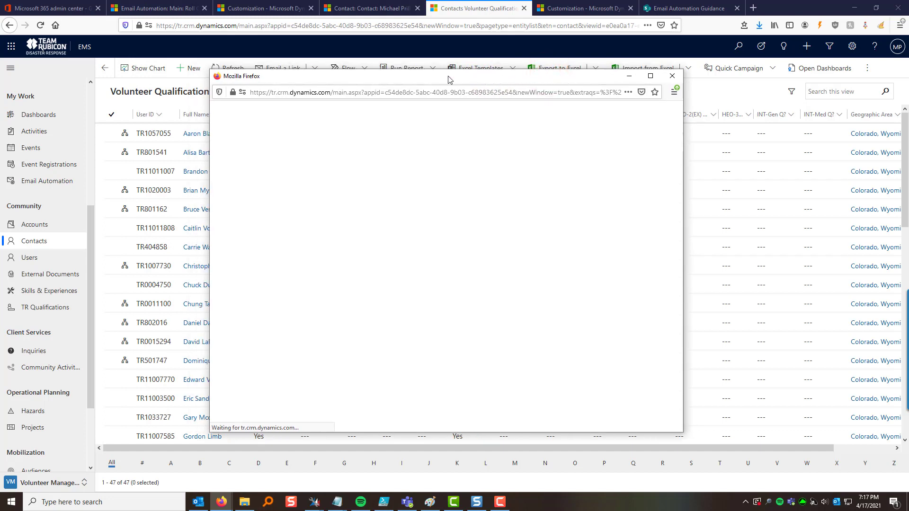
drag(450, 79, 469, 82)
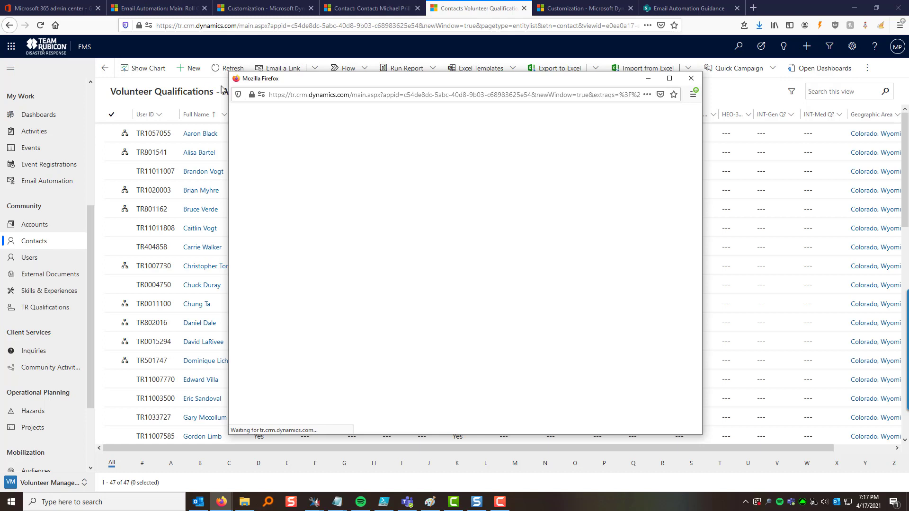
drag(430, 78, 388, 79)
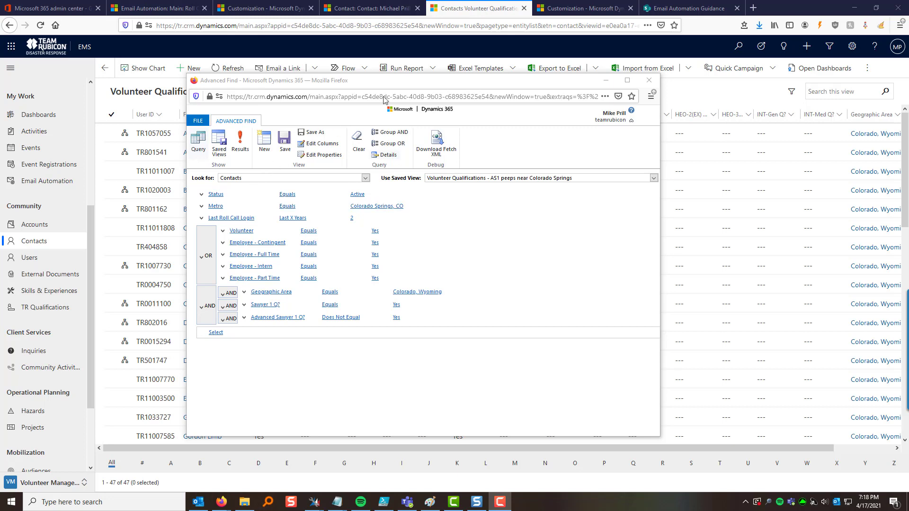
drag(385, 80, 424, 77)
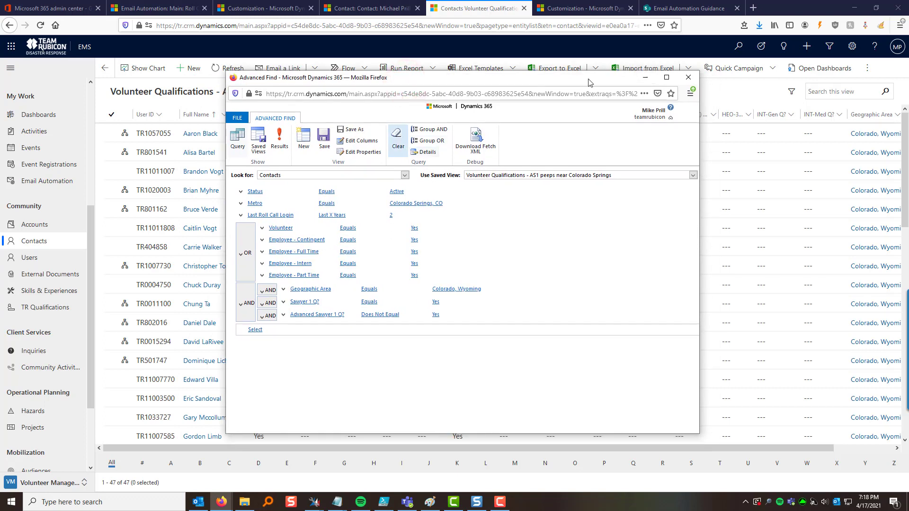
click(666, 77)
click(401, 366)
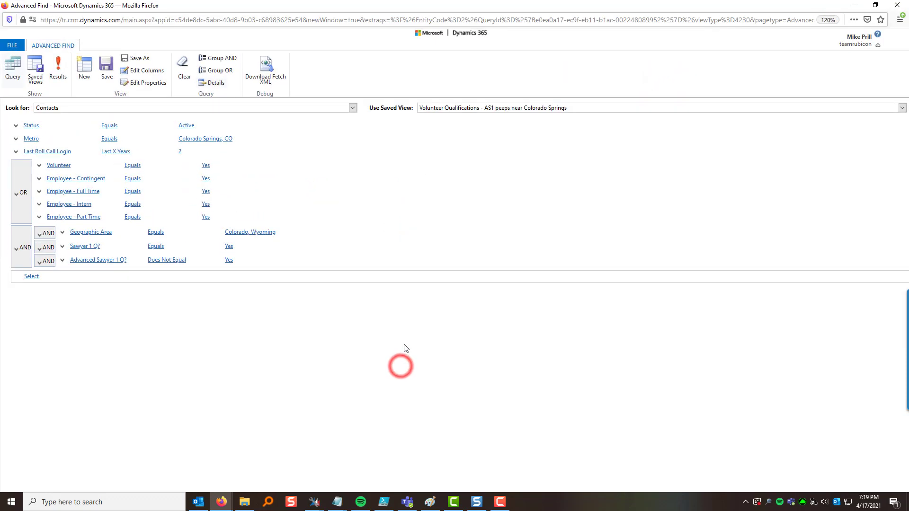
key(ctrl+plus)
key(ctrl+plus)
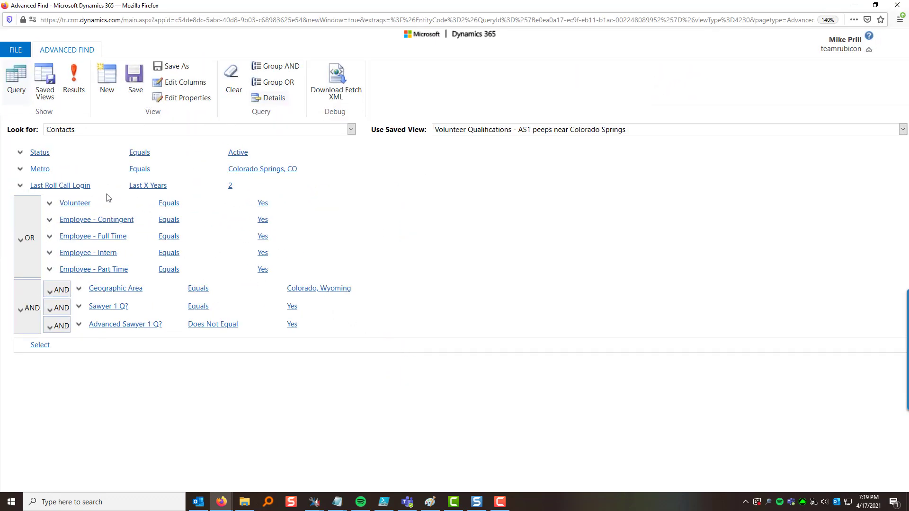
Examine the query's clauses, covering status, metro, last Roll Call login, the volunteer and employee types, geographic area and Sawyer qualifications.
click(21, 153)
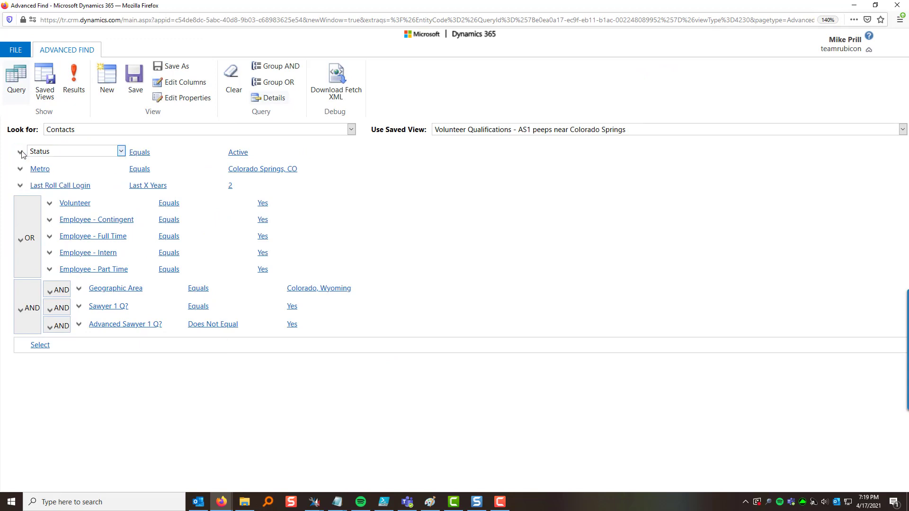
key(Tab)
key(Tab)
key(Tab)
click(22, 153)
key(Tab)
key(Tab)
key(Tab)
key(Tab)
key(Tab)
key(Tab)
key(Tab)
key(Tab)
key(Tab)
key(Tab)
key(Tab)
key(Tab)
key(Tab)
key(Tab)
key(Tab)
key(Tab)
key(Tab)
key(Tab)
key(shift+Tab)
key(shift+Tab)
key(shift+Tab)
key(shift+Tab)
key(shift+Tab)
key(shift+Tab)
key(shift+Tab)
key(shift+Tab)
key(Tab)
key(Tab)
key(Tab)
key(Tab)
key(Tab)
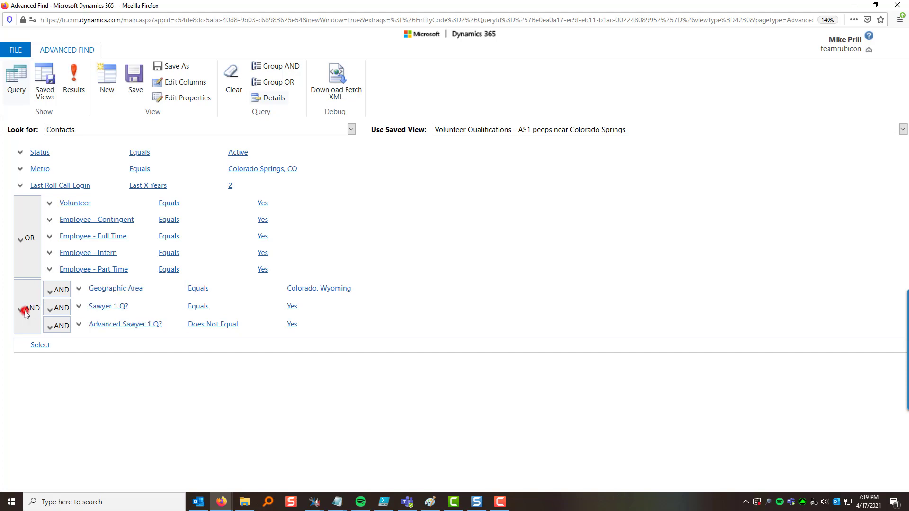
Ungroup the outer AND group that combines the Geographic Area, Sawyer 1 Q? and Advanced Sawyer 1 Q? clauses.
click(21, 311)
click(60, 340)
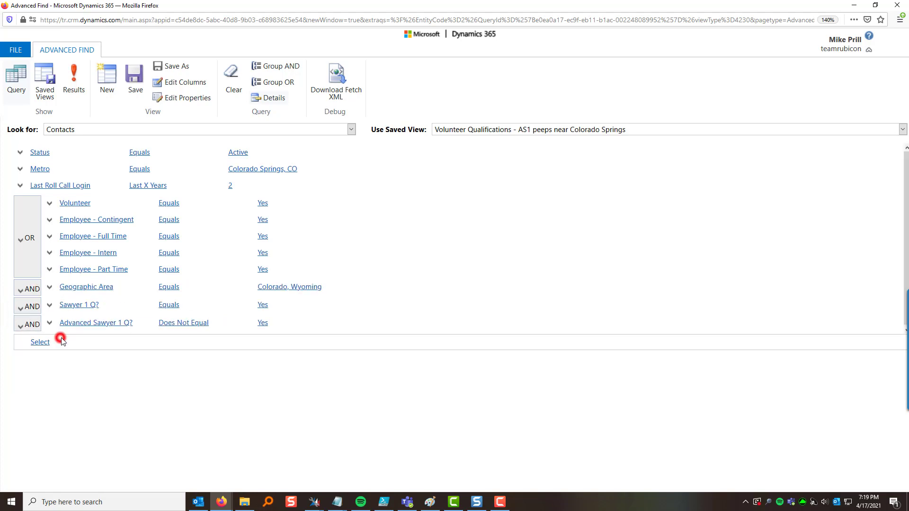
click(23, 290)
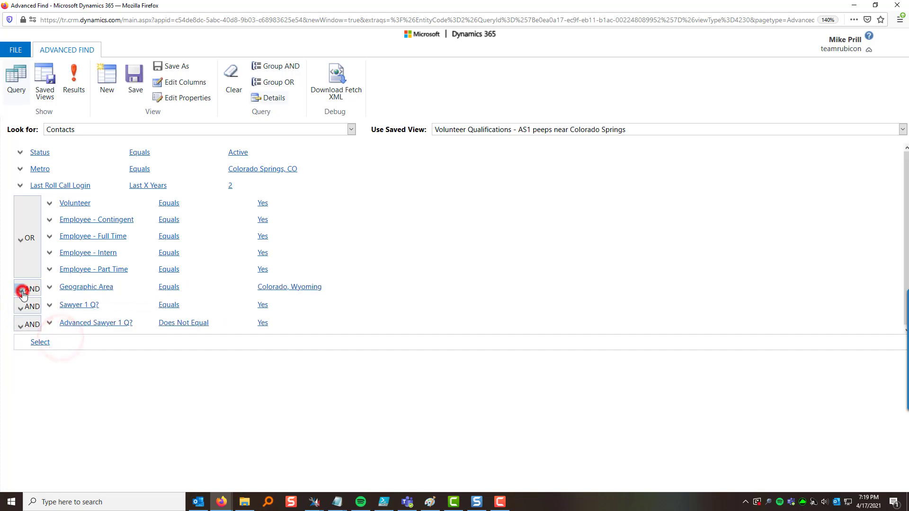
click(190, 373)
click(133, 372)
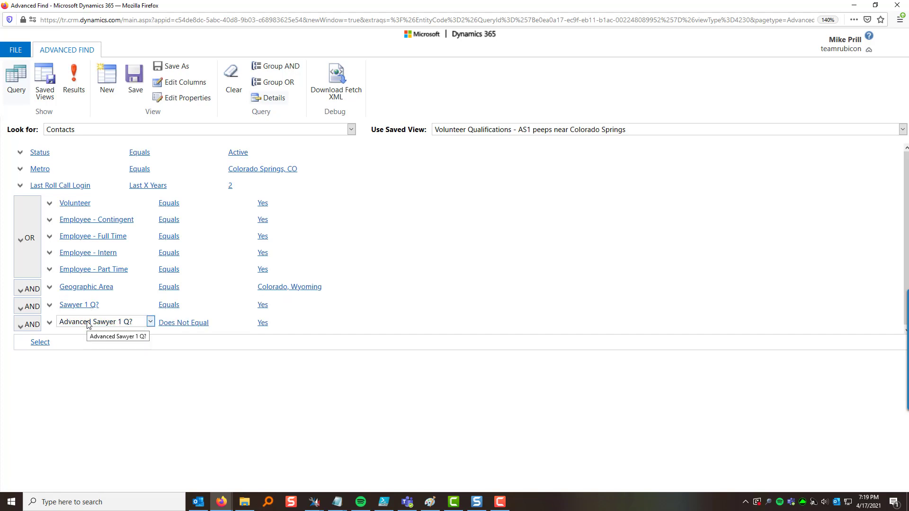
click(340, 394)
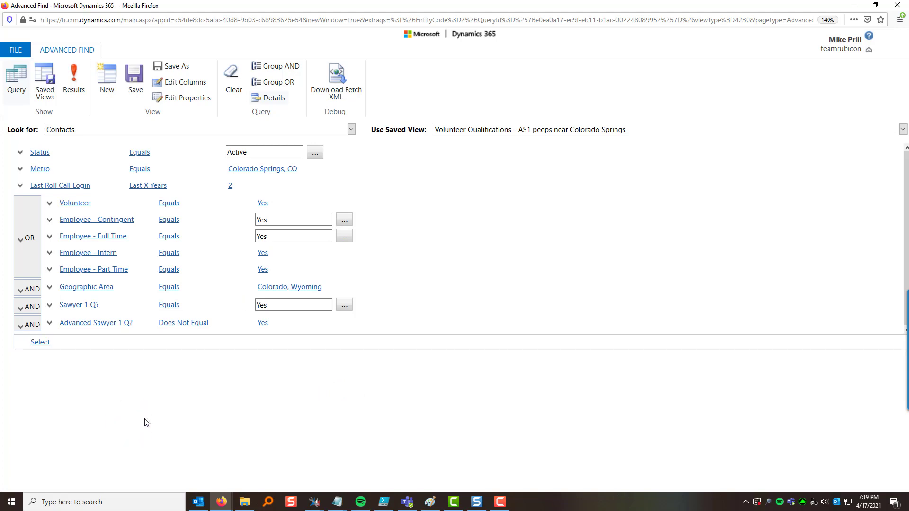
click(147, 423)
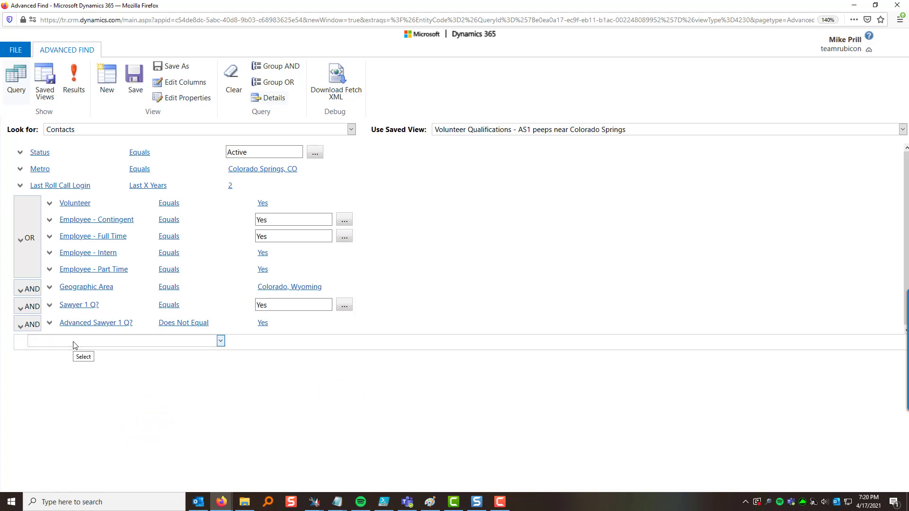
Look through the contact fields available for a new query clause without choosing one.
click(73, 342)
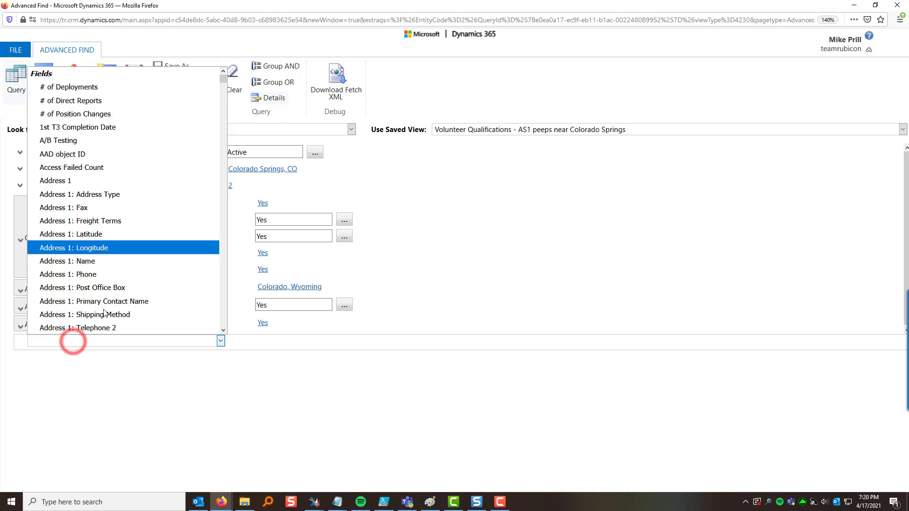
scroll(169, 244, down, 10)
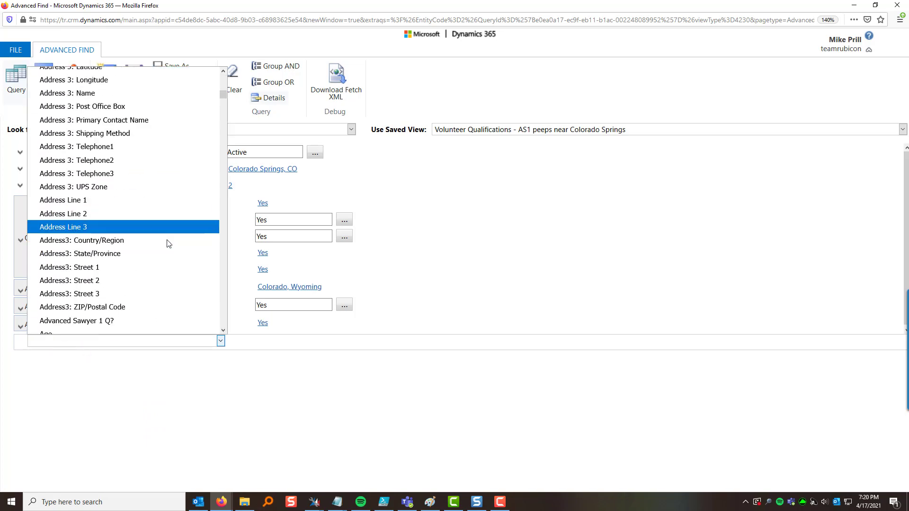
scroll(169, 244, down, 8)
click(160, 403)
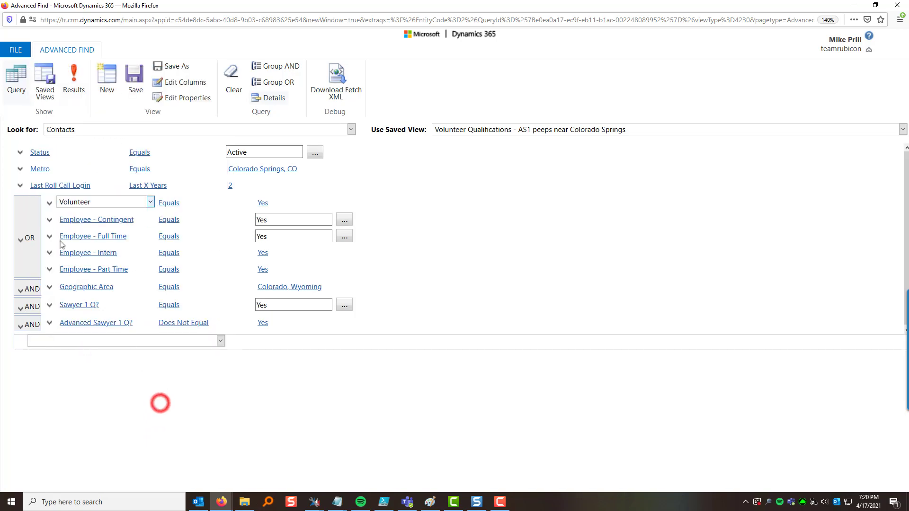
Delete the Last Roll Call Login clause from the query.
click(20, 186)
click(56, 228)
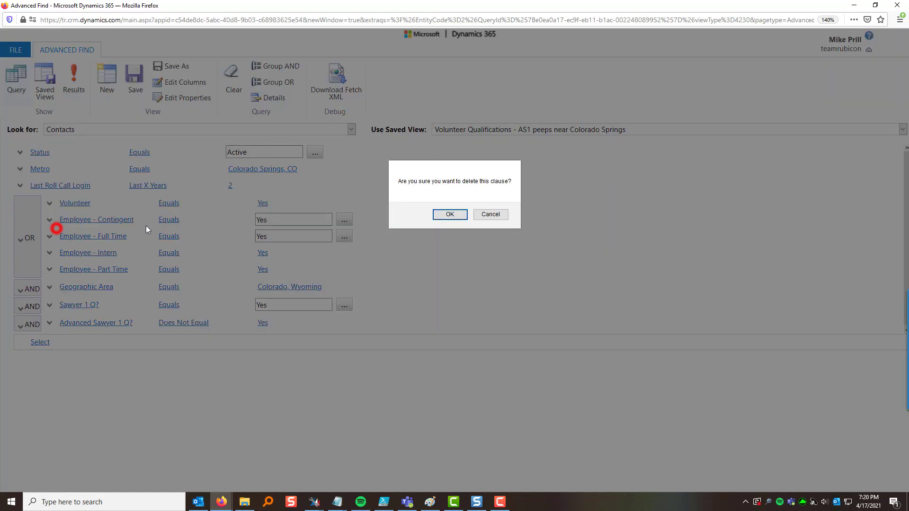
click(450, 215)
Add a new clause on the Last Roll Call Login field at the end of the query.
click(71, 327)
scroll(129, 244, down, 6)
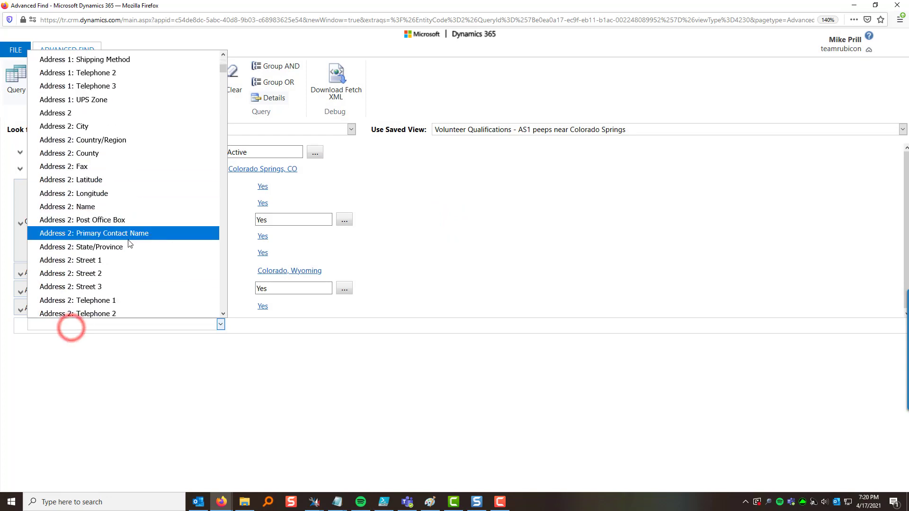
key(l)
key(Down)
key(Down)
key(Down)
key(Down)
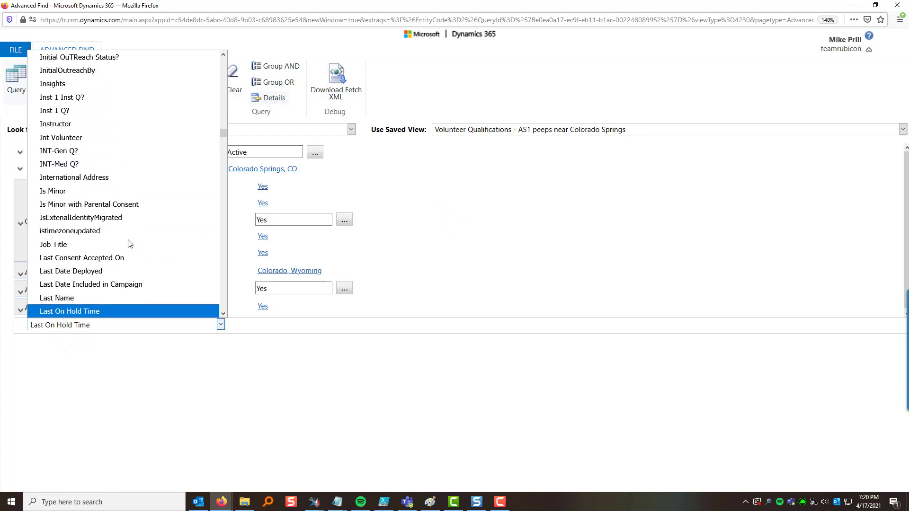
key(Down)
key(Down)
key(Down)
key(Up)
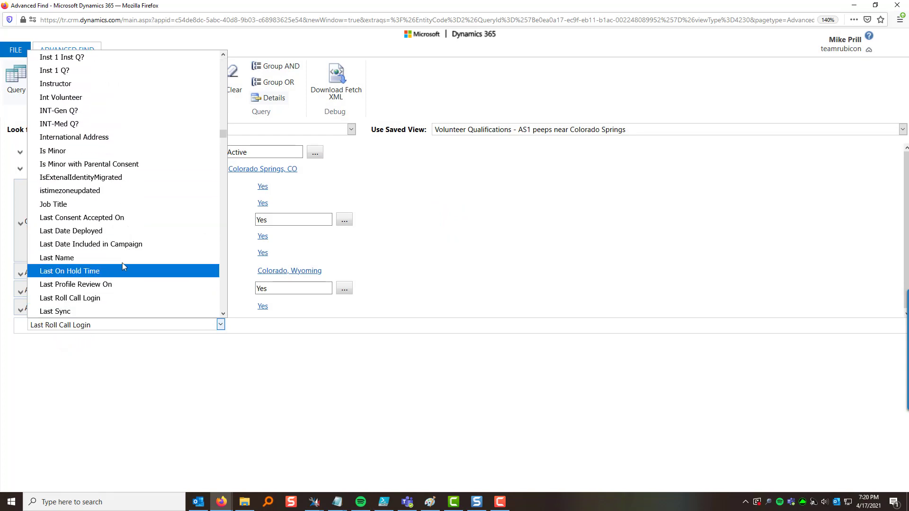
click(113, 298)
Set the new Last Roll Call Login clause's condition to Last X Years with the value 2.
click(169, 325)
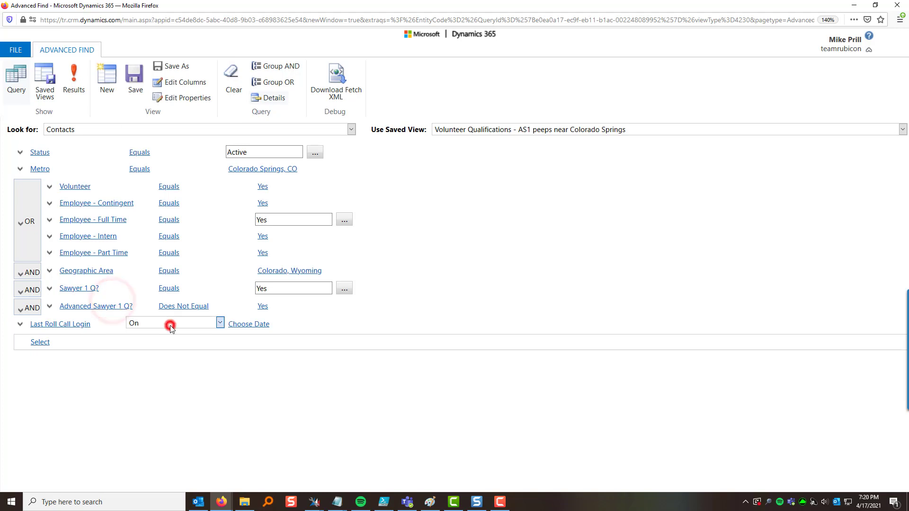
click(144, 324)
scroll(179, 213, down, 5)
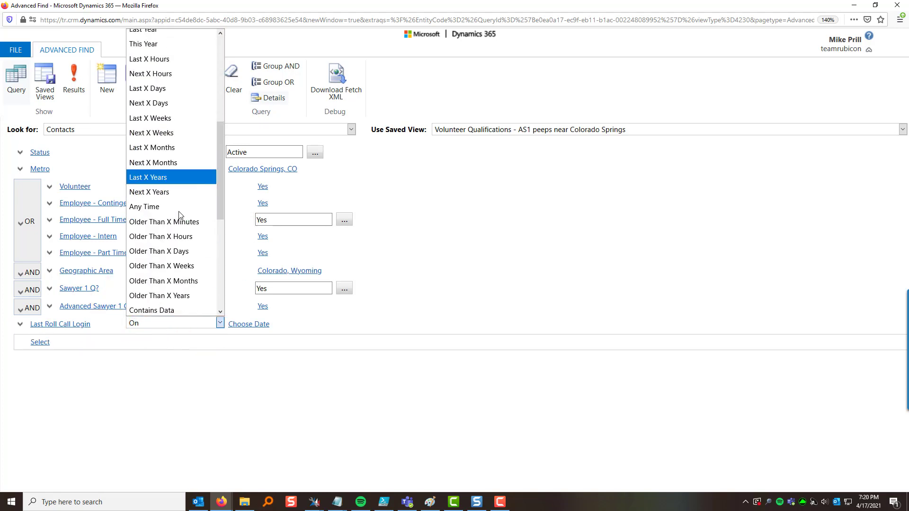
click(163, 177)
click(260, 323)
text(2)
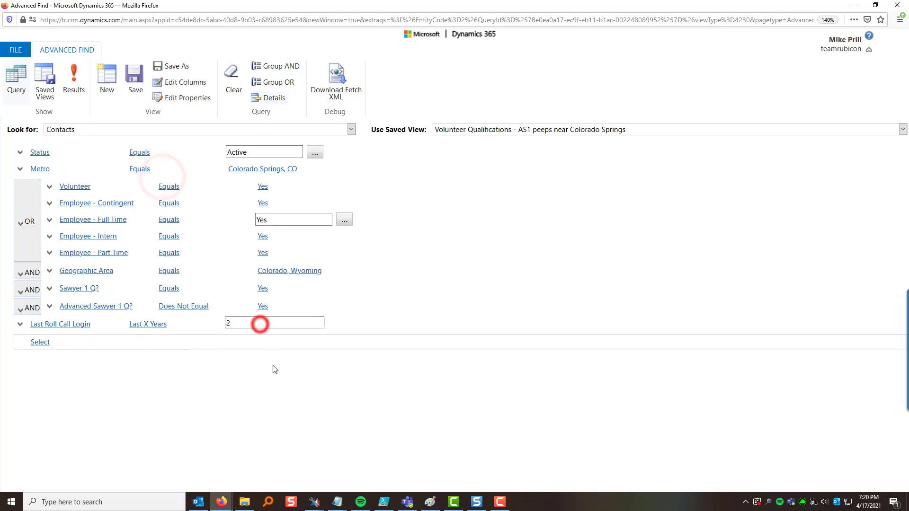
click(279, 390)
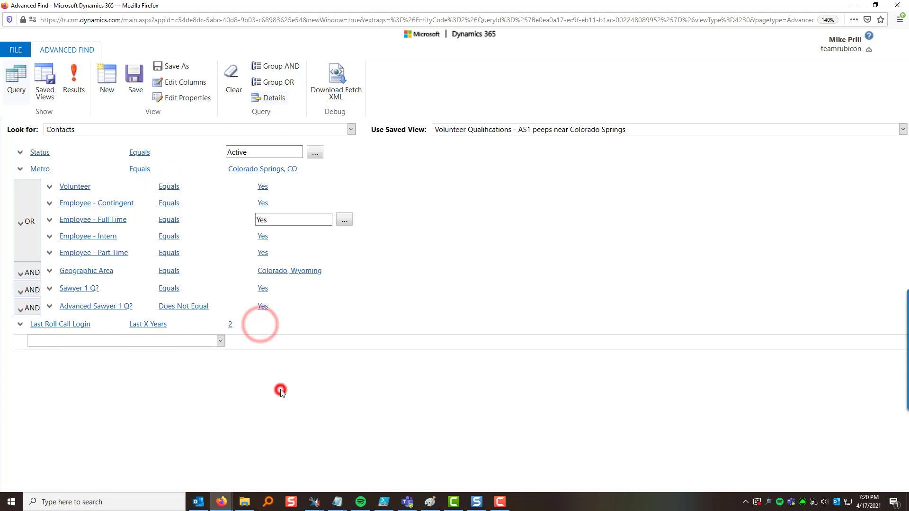
Save the edited query to the existing Colorado Springs view.
click(136, 85)
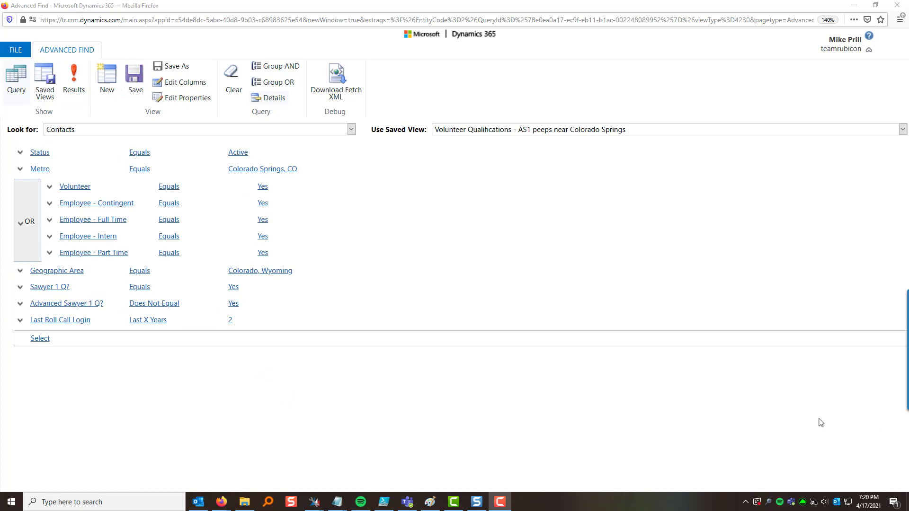
click(214, 397)
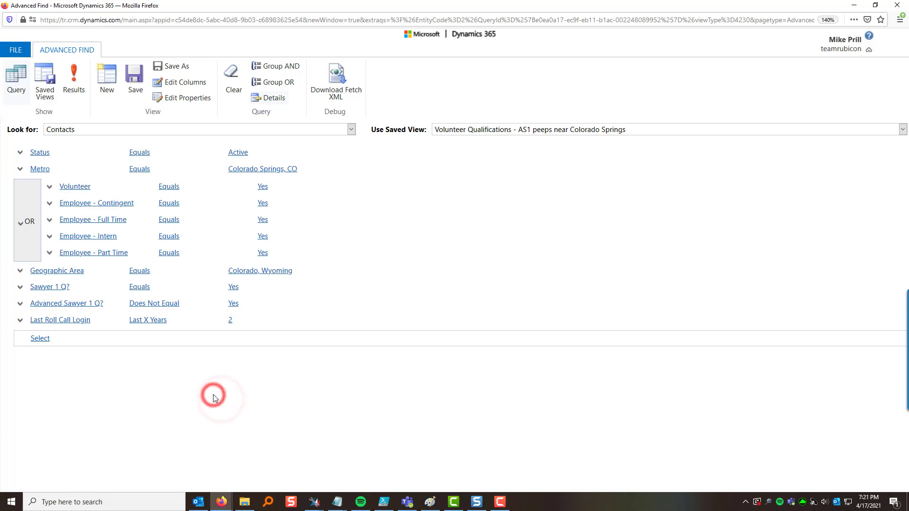
click(214, 387)
click(255, 386)
click(303, 387)
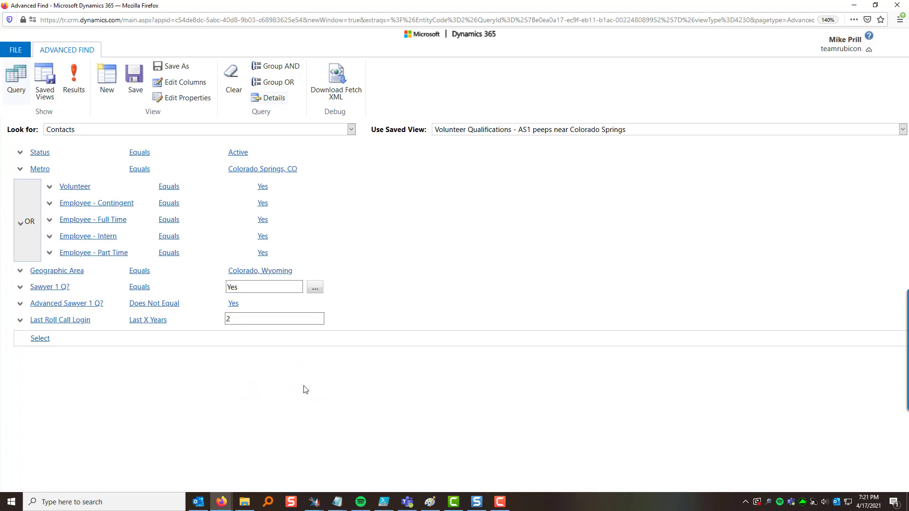
click(291, 395)
click(271, 427)
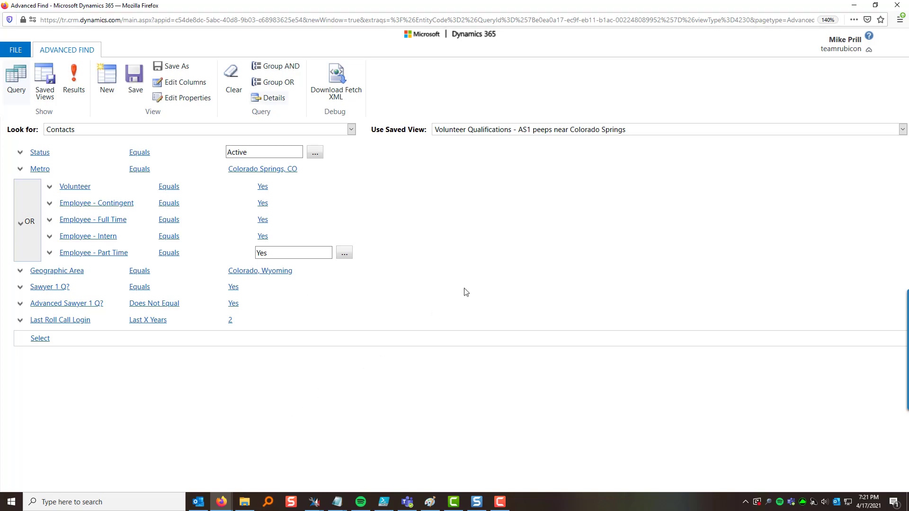
Leave the Advanced Find window for the contacts list and switch to the Email Automation Guidance page in SharePoint.
click(875, 5)
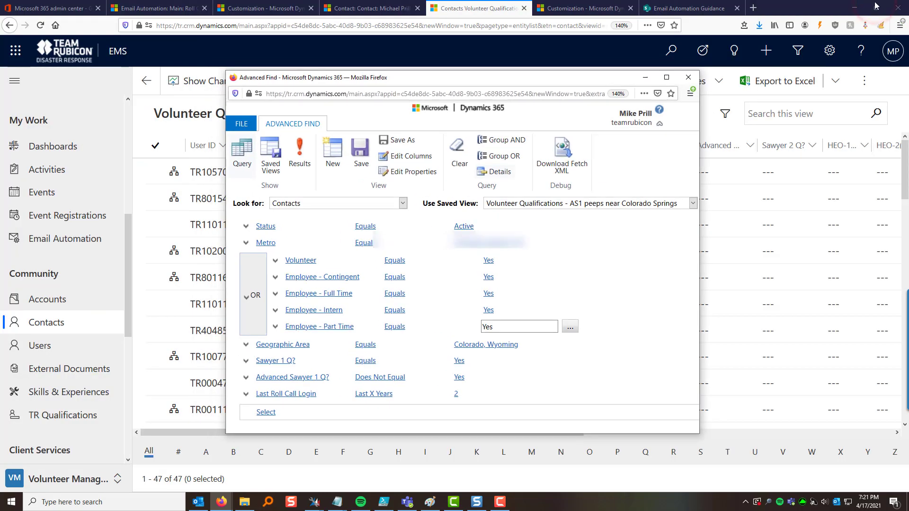
click(741, 136)
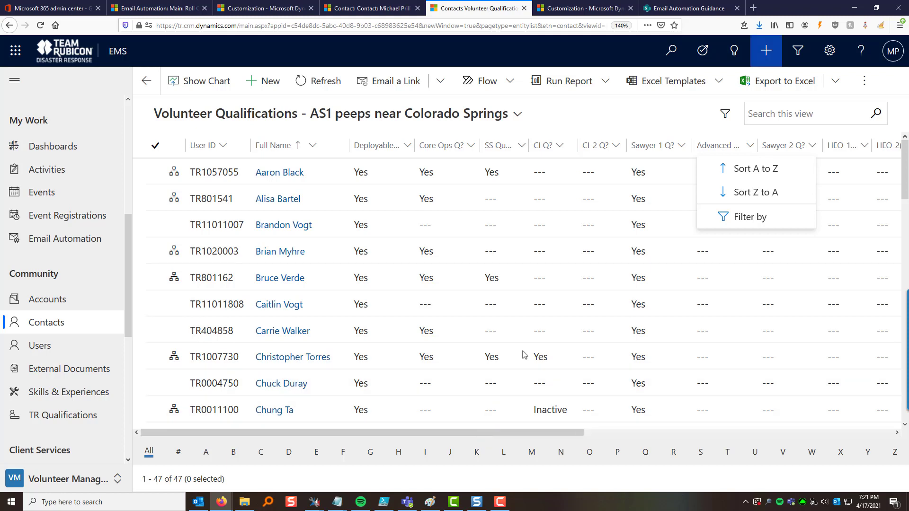
click(696, 8)
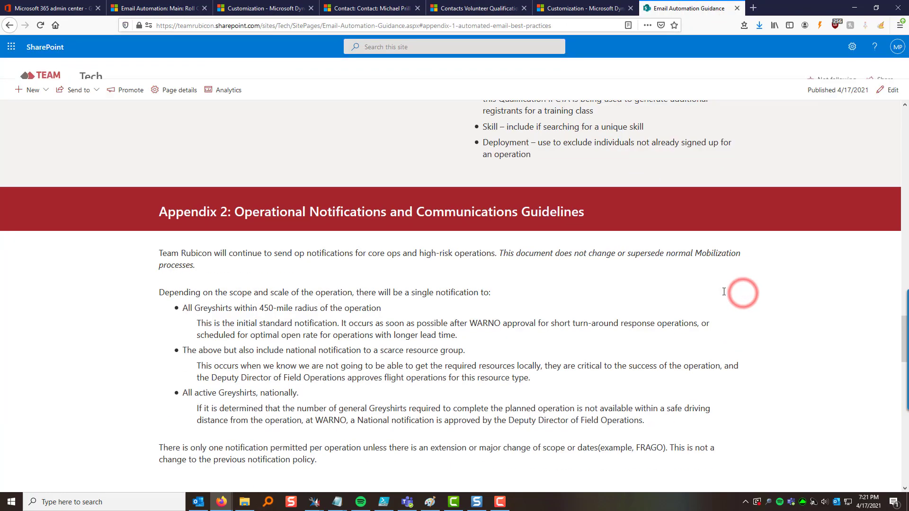